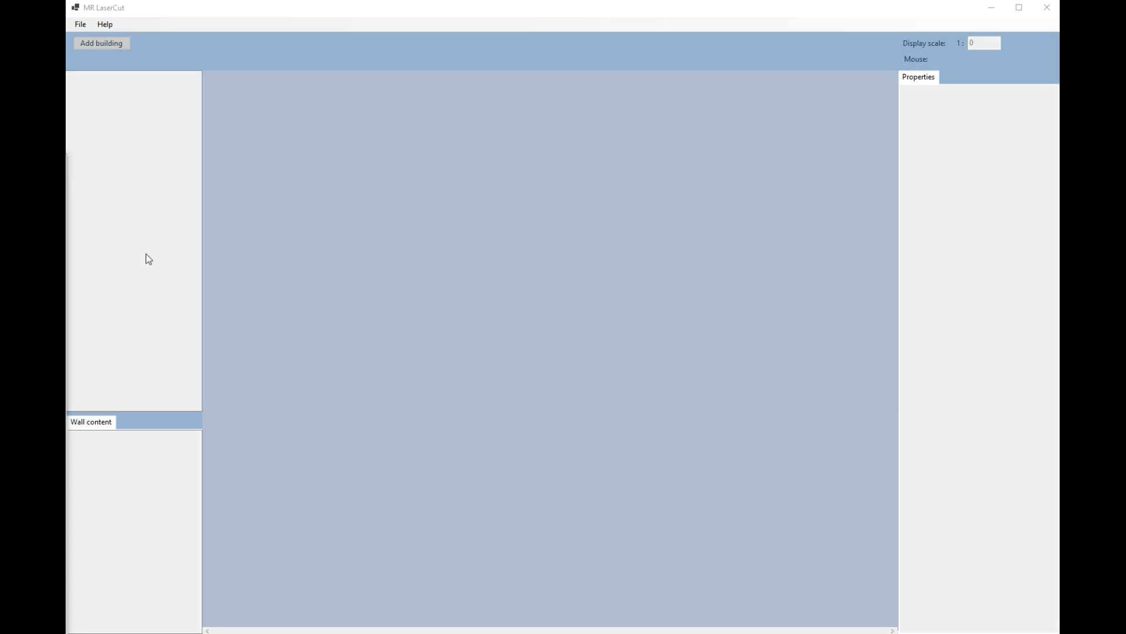
Step: Create a new project file named Workshop in the MyBuildings folder
{"action": "left_click", "coordinate": [80, 26]}
{"action": "left_click", "coordinate": [94, 38]}
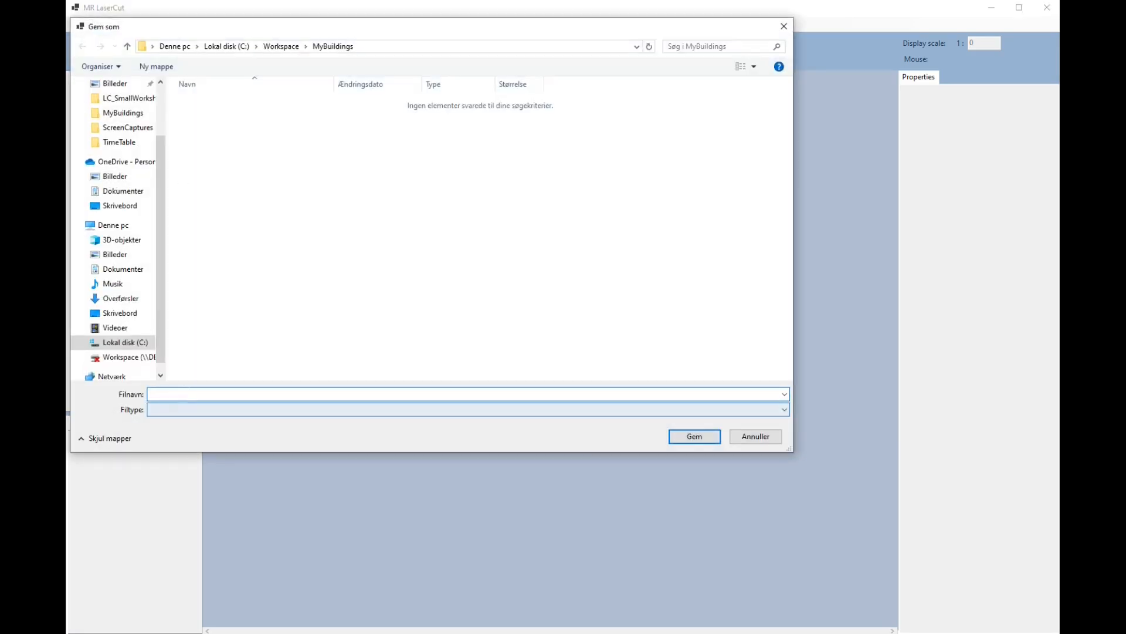
{"action": "type", "text": "Workshop"}
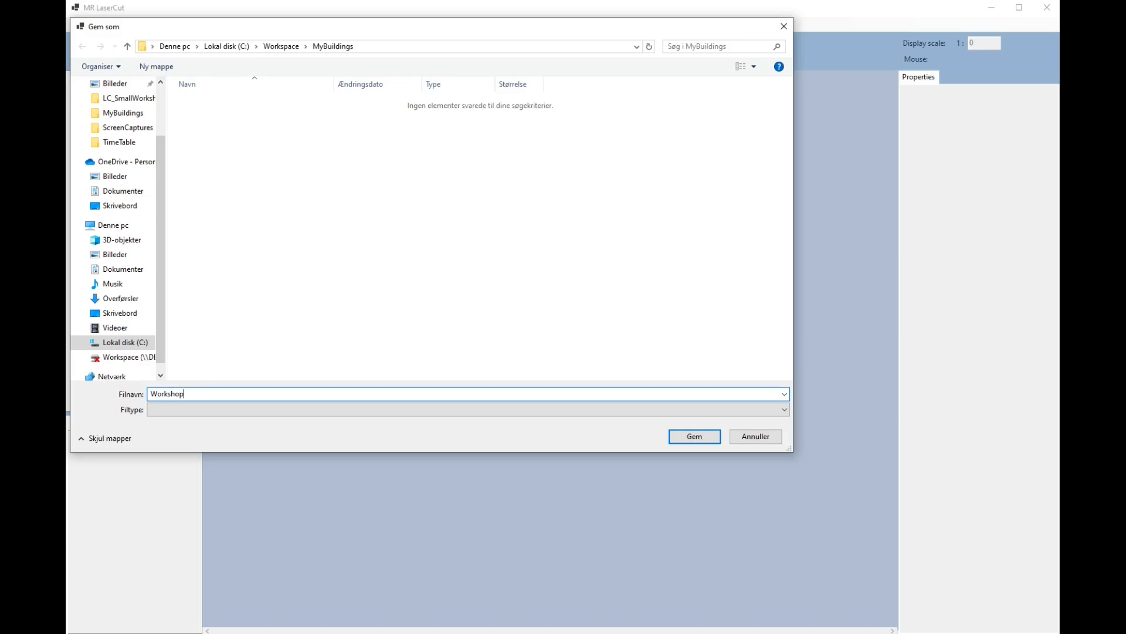
{"action": "left_click", "coordinate": [696, 437]}
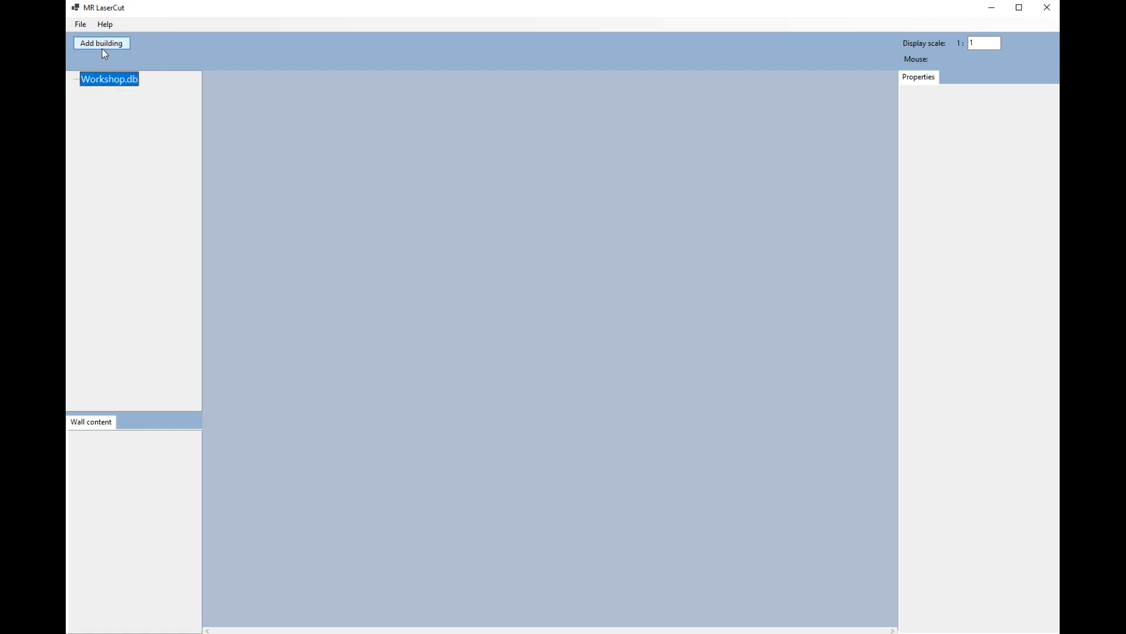
Step: Add a building named Workshop with a base material thickness of 2 mm and save its properties
{"action": "left_click", "coordinate": [102, 47]}
{"action": "left_click", "coordinate": [117, 104]}
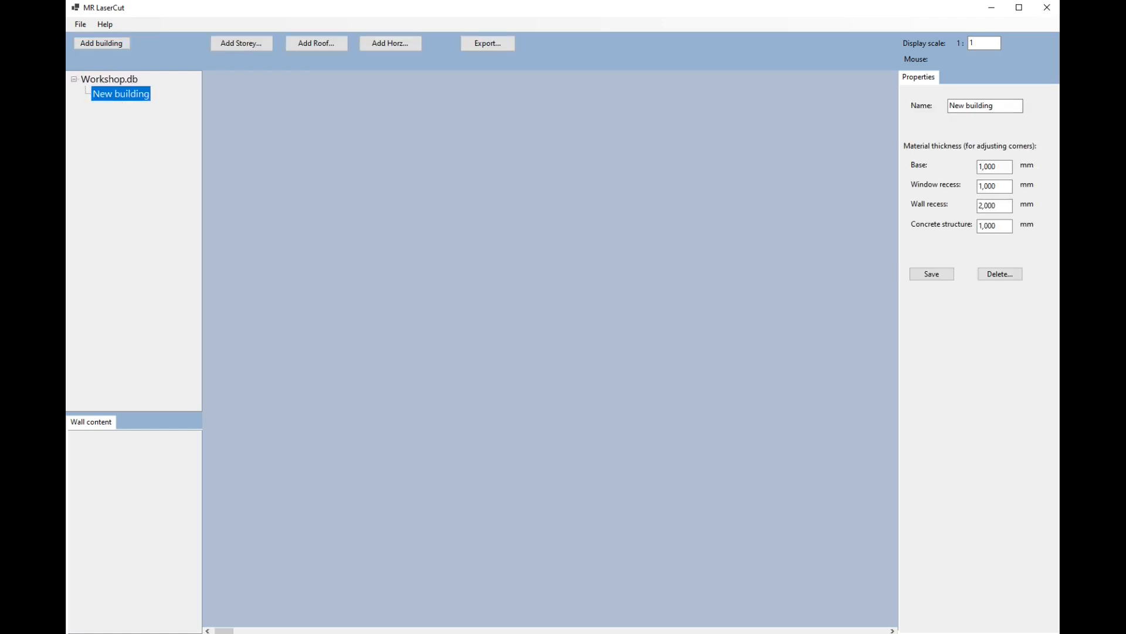
{"action": "left_click_drag", "start_coordinate": [1021, 106], "coordinate": [951, 107]}
{"action": "type", "text": "Wor"}
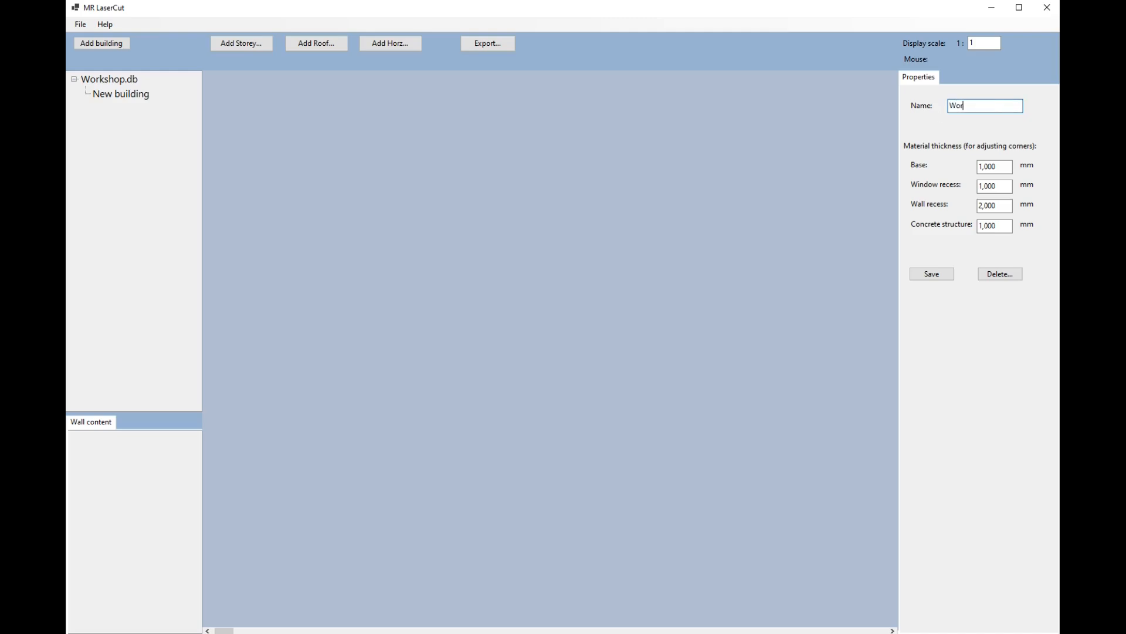
{"action": "type", "text": "kshop"}
{"action": "left_click", "coordinate": [995, 167]}
{"action": "key", "text": "Delete"}
{"action": "type", "text": "2"}
{"action": "left_click", "coordinate": [931, 275]}
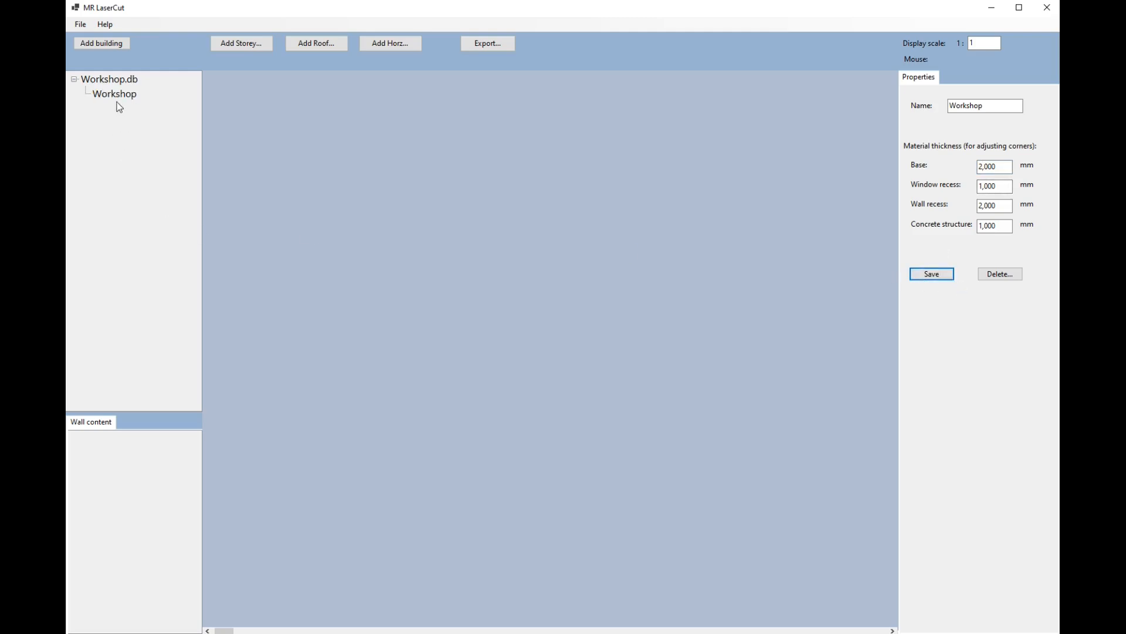
Step: Add a storey to the Workshop building and give it a rectangle of walls measuring 10000 by 6000 mm
{"action": "left_click", "coordinate": [231, 47]}
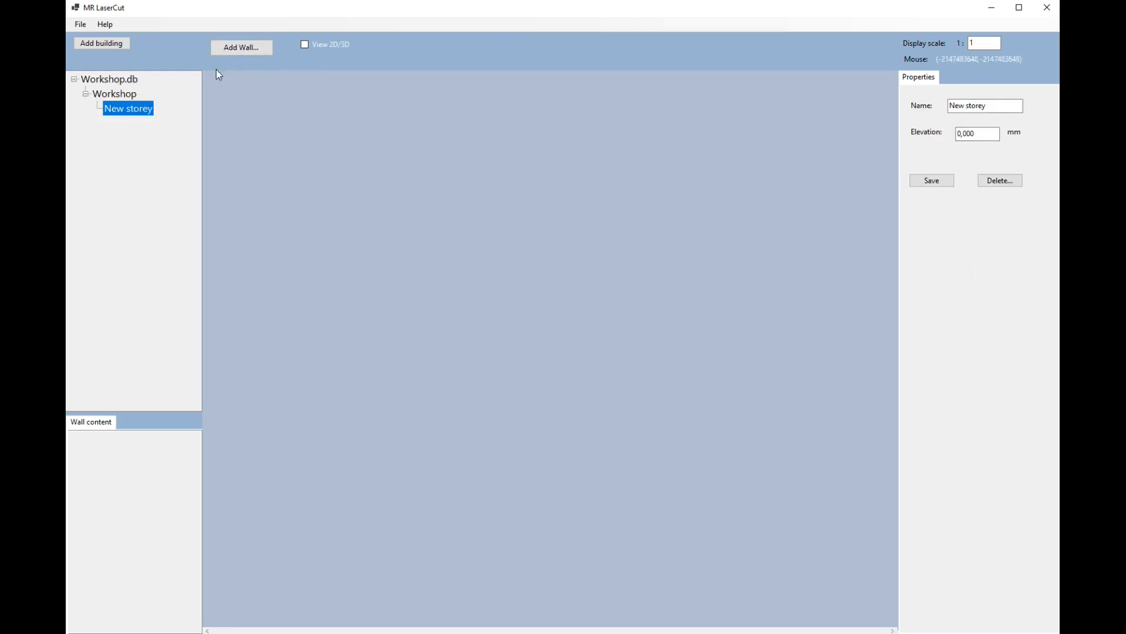
{"action": "left_click", "coordinate": [230, 48]}
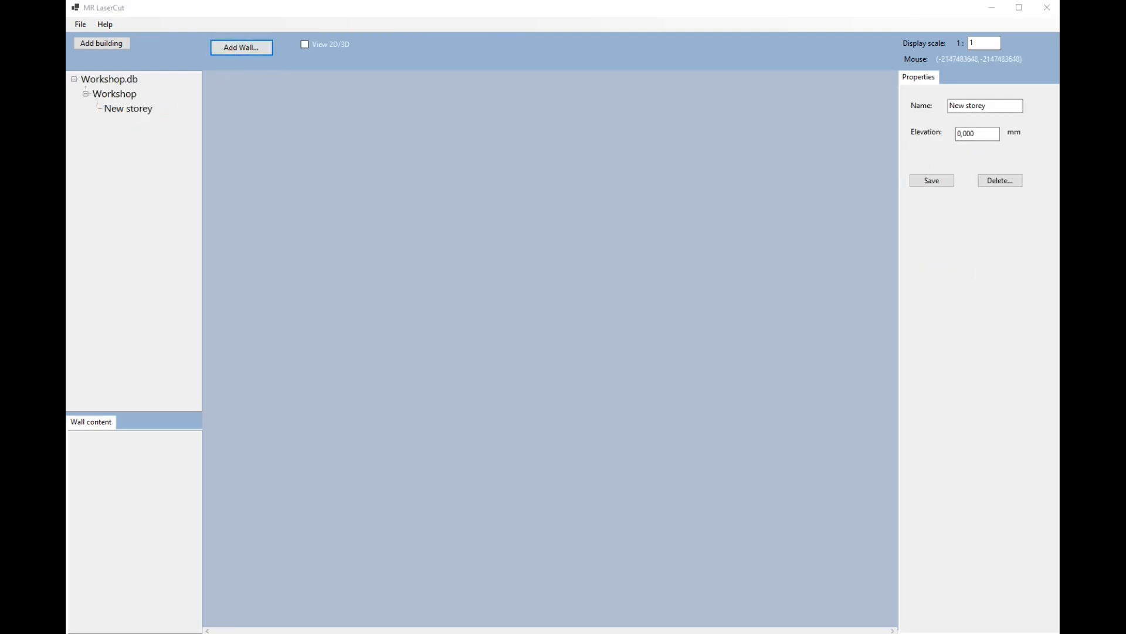
{"action": "left_click_drag", "start_coordinate": [279, 91], "coordinate": [339, 121]}
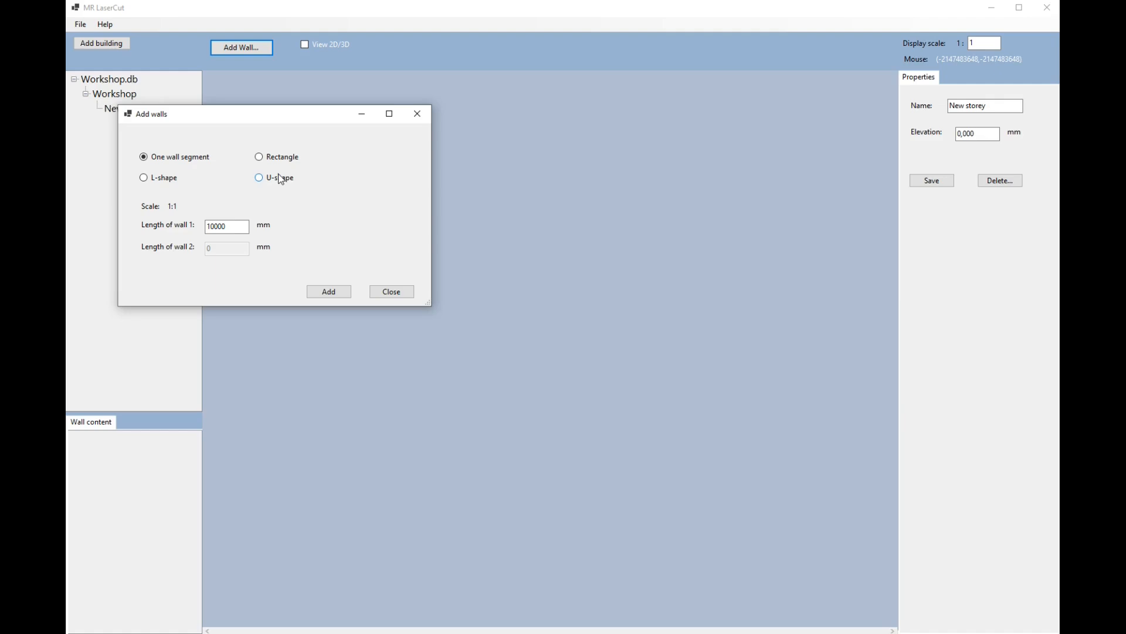
{"action": "left_click", "coordinate": [259, 157]}
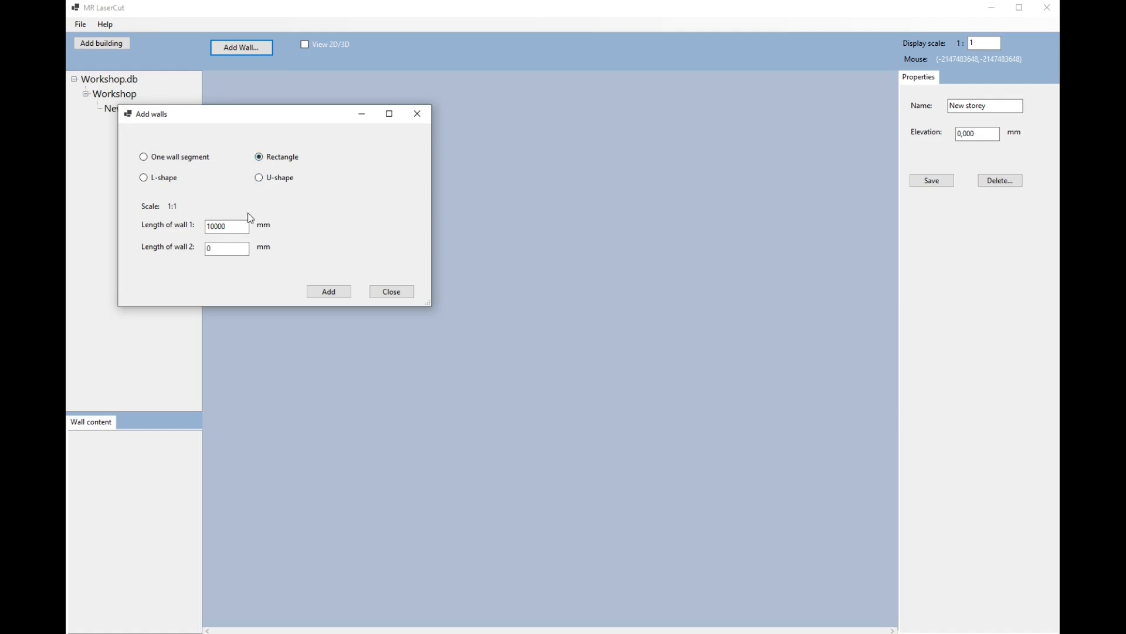
{"action": "left_click", "coordinate": [231, 226]}
{"action": "left_click", "coordinate": [231, 247]}
{"action": "key", "text": "BackSpace"}
{"action": "type", "text": "6000"}
{"action": "left_click", "coordinate": [332, 292]}
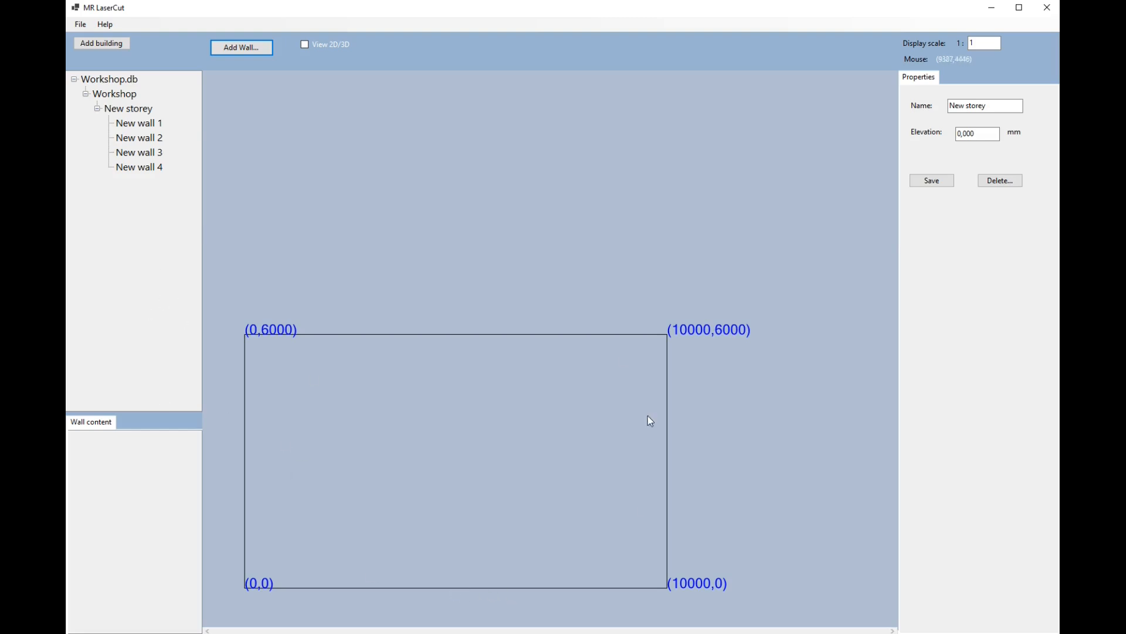
Step: Rename the wall from (0,0) to (10000,0) as Front, set its height to 4000 mm and save it
{"action": "left_click", "coordinate": [446, 588]}
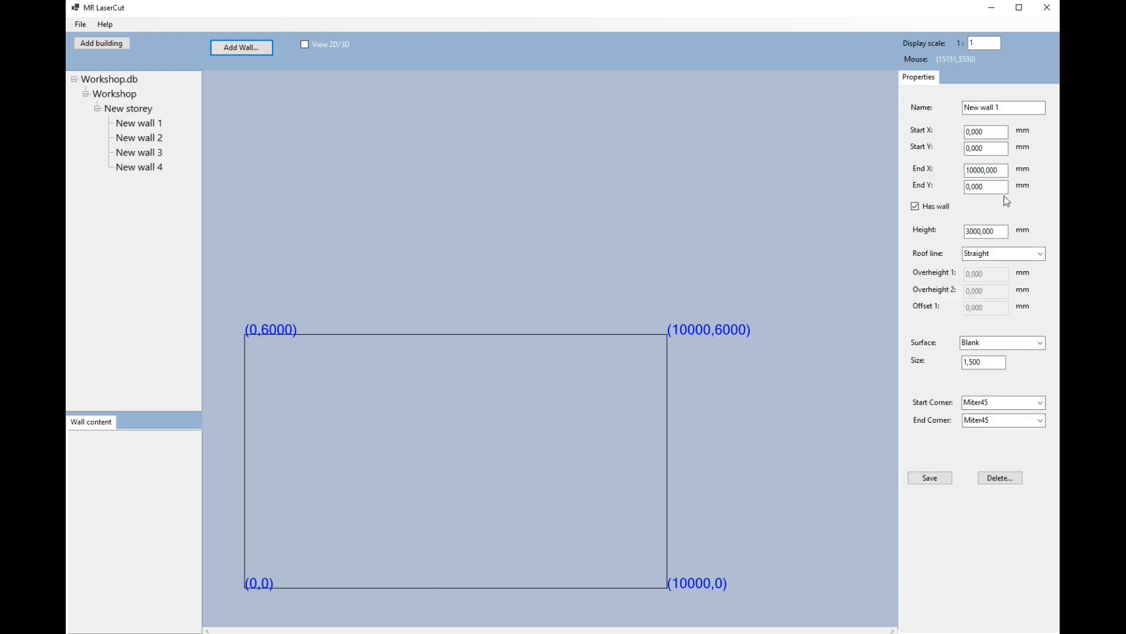
{"action": "left_click", "coordinate": [1008, 111]}
{"action": "type", "text": "Front"}
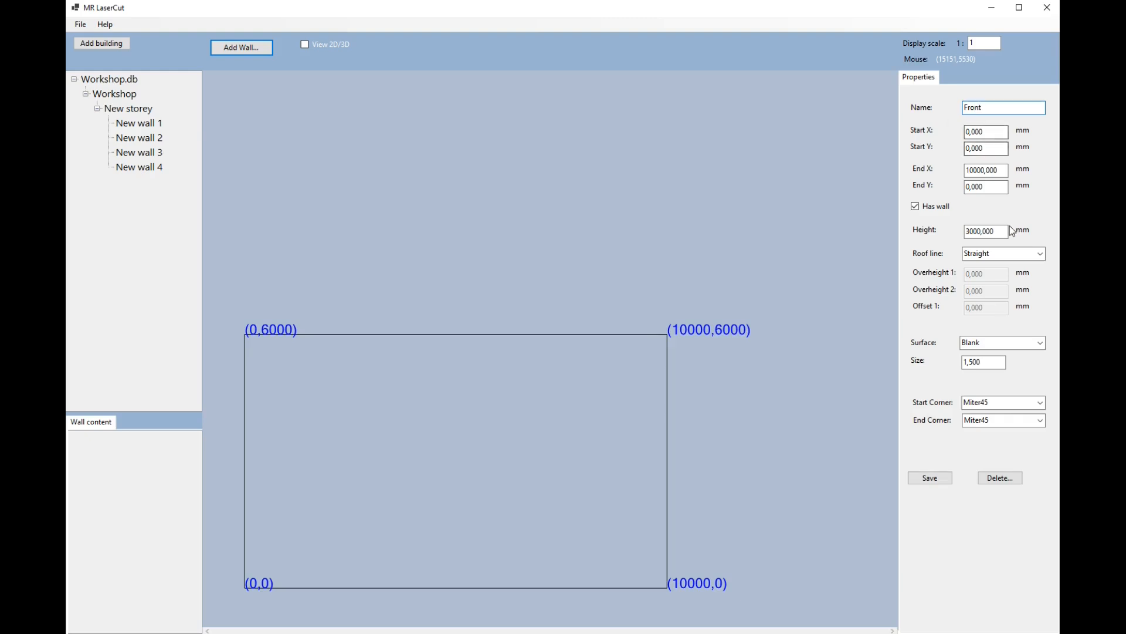
{"action": "left_click", "coordinate": [967, 230]}
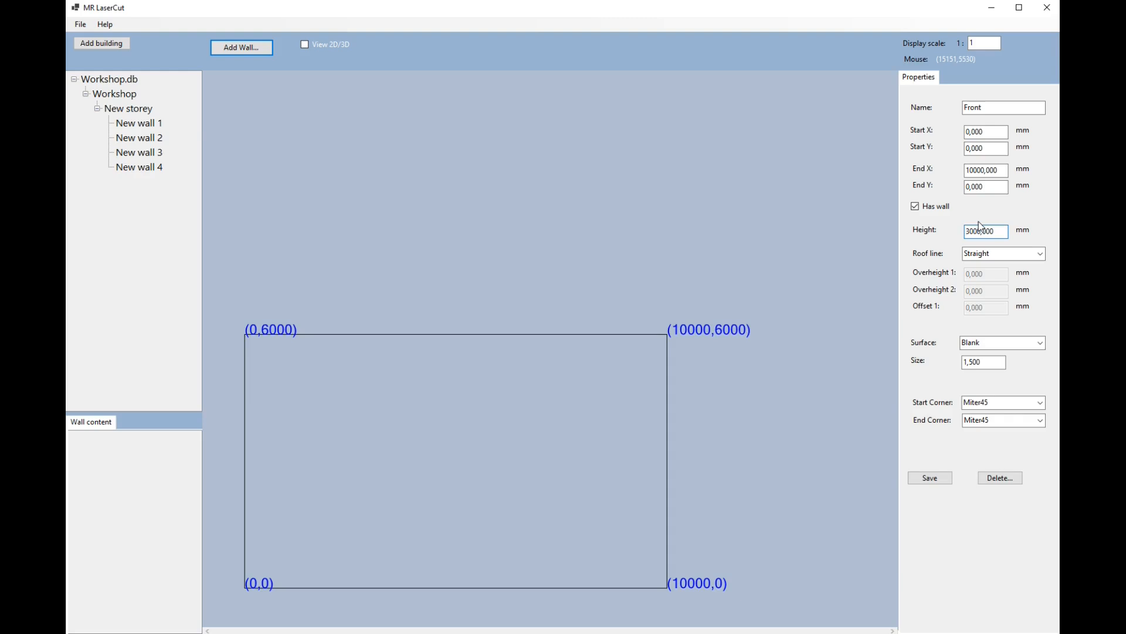
{"action": "key", "text": "Delete"}
{"action": "type", "text": "4"}
{"action": "left_click", "coordinate": [940, 481]}
Step: Rename the wall opposite Front, along Y 6000, as Back and save it
{"action": "left_click", "coordinate": [377, 335]}
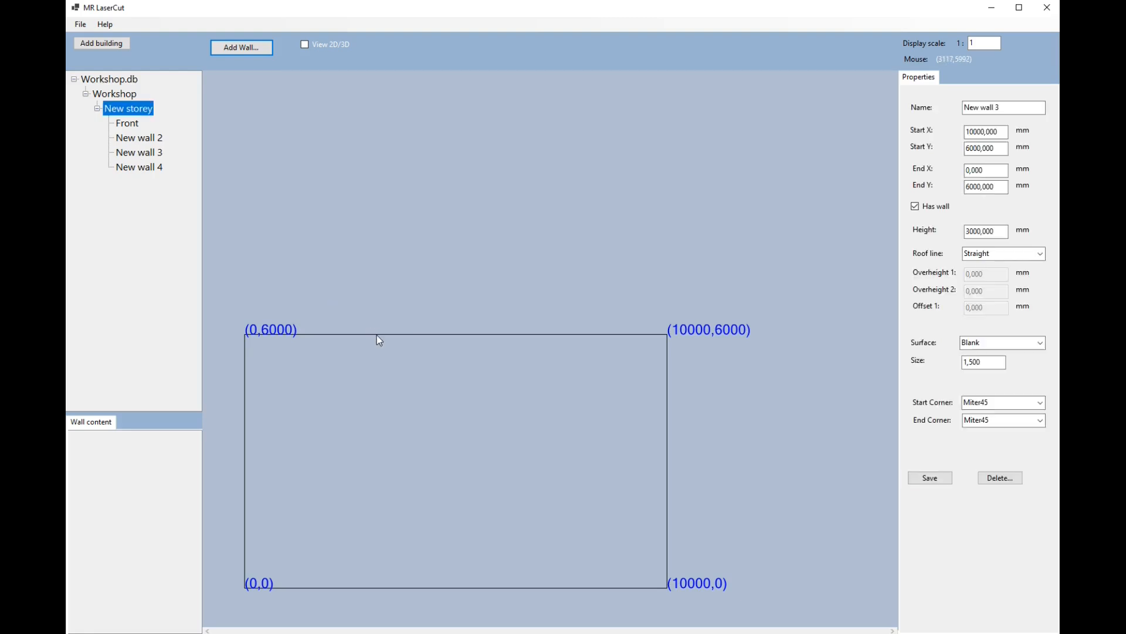
{"action": "left_click_drag", "start_coordinate": [1005, 109], "coordinate": [943, 111]}
{"action": "type", "text": "back"}
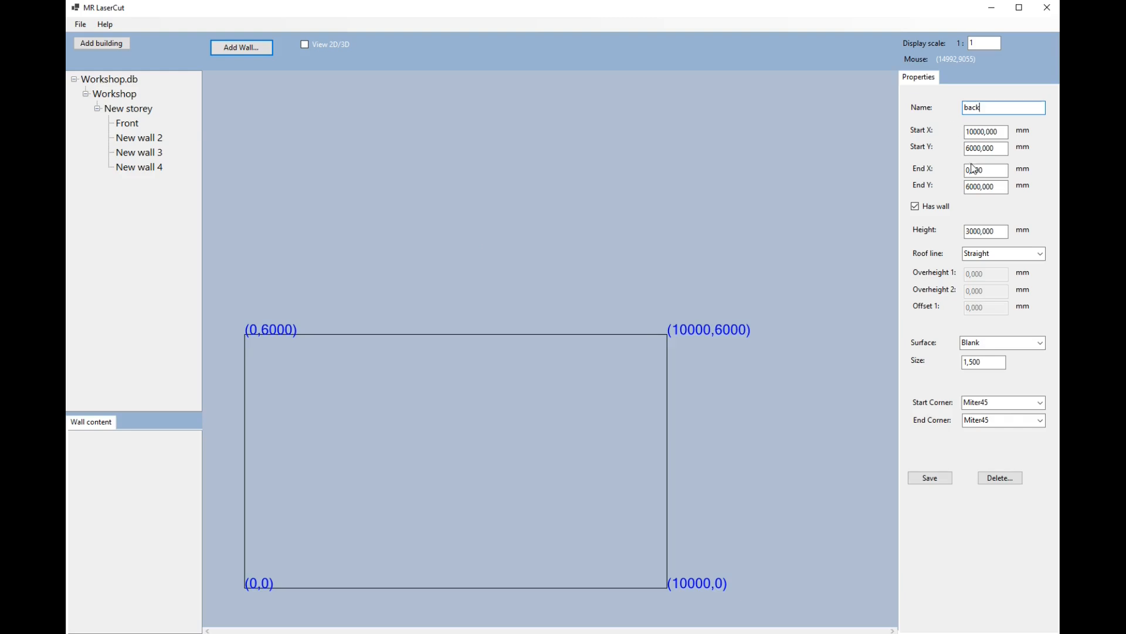
{"action": "key", "text": "Home"}
{"action": "type", "text": "B"}
{"action": "key", "text": "Delete"}
{"action": "left_click", "coordinate": [938, 478]}
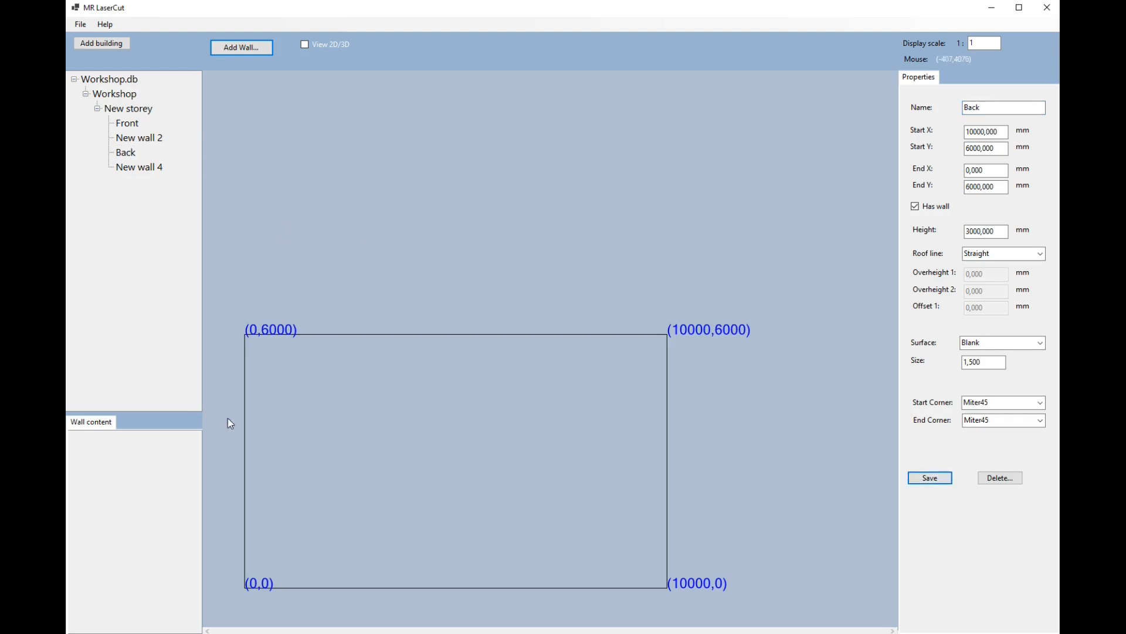
Step: Set the height of the side wall at X 0, New wall 4, to 4500 mm and save it
{"action": "left_click", "coordinate": [244, 456]}
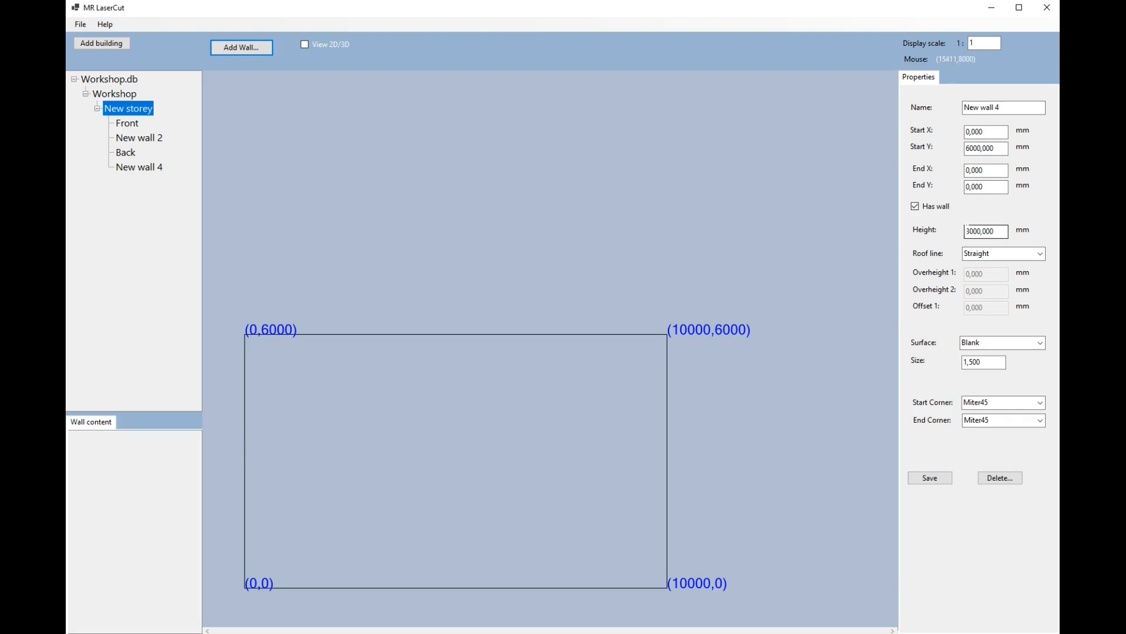
{"action": "left_click", "coordinate": [969, 230]}
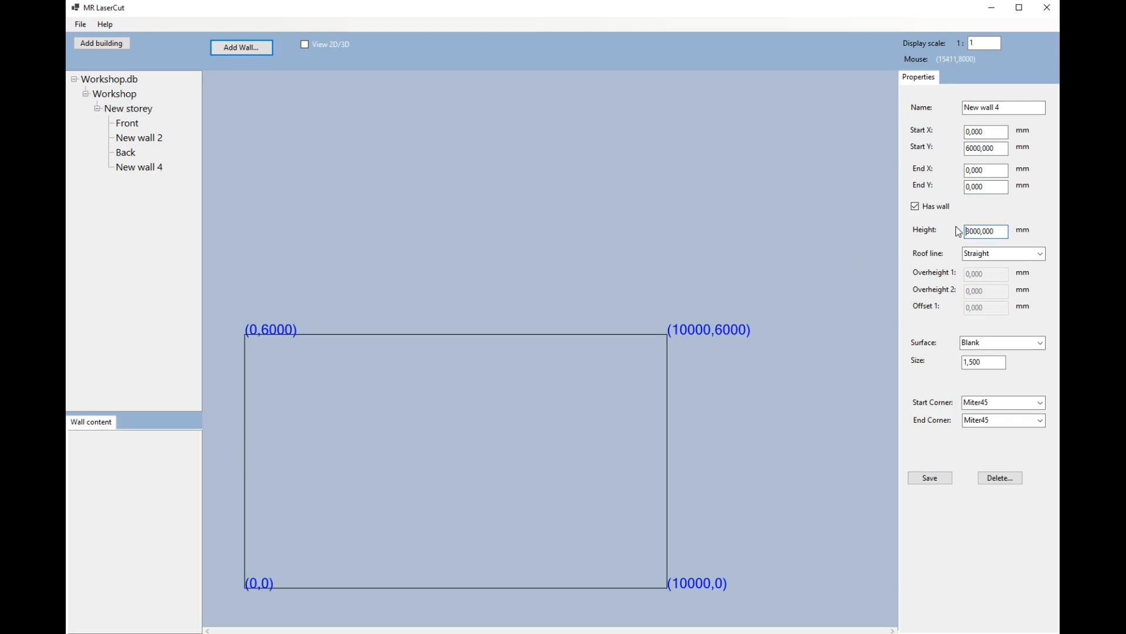
{"action": "type", "text": "45"}
{"action": "key", "text": "Delete"}
{"action": "key", "text": "Delete"}
{"action": "left_click", "coordinate": [930, 478]}
Step: Set the height of the side wall at X 10000, New wall 2, to 4500 mm and save it
{"action": "left_click", "coordinate": [669, 470]}
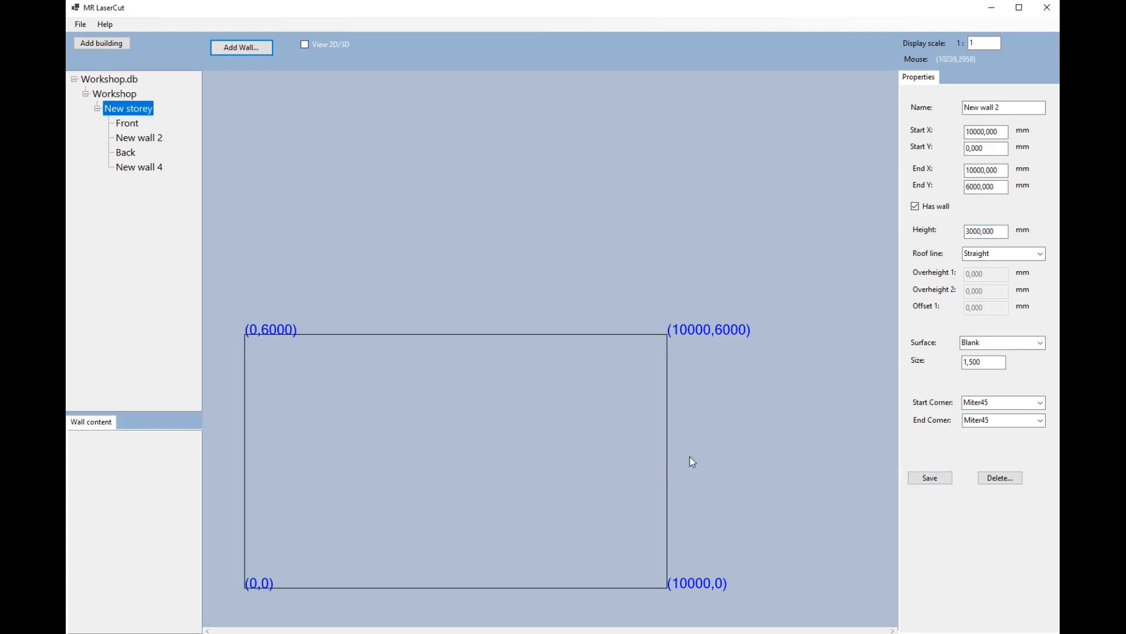
{"action": "left_click", "coordinate": [966, 233]}
{"action": "key", "text": "Delete"}
{"action": "key", "text": "Delete"}
{"action": "type", "text": "45"}
{"action": "left_click", "coordinate": [940, 479]}
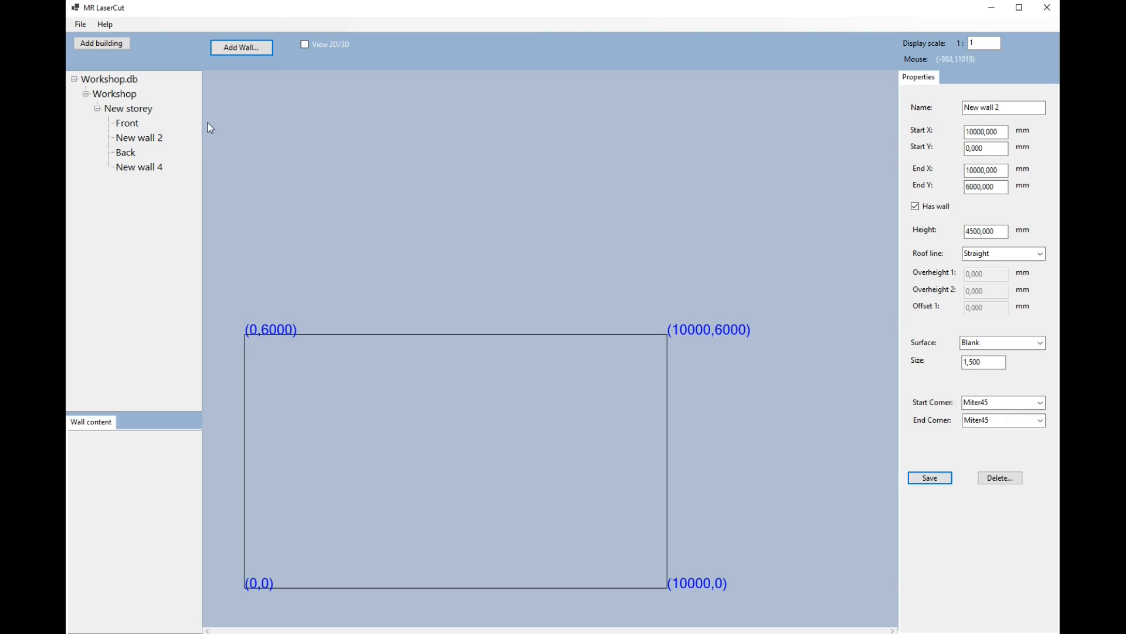
Step: Add a roof to the Workshop building spanning from the Front wall to the Back wall, and view the whole building
{"action": "left_click", "coordinate": [117, 95]}
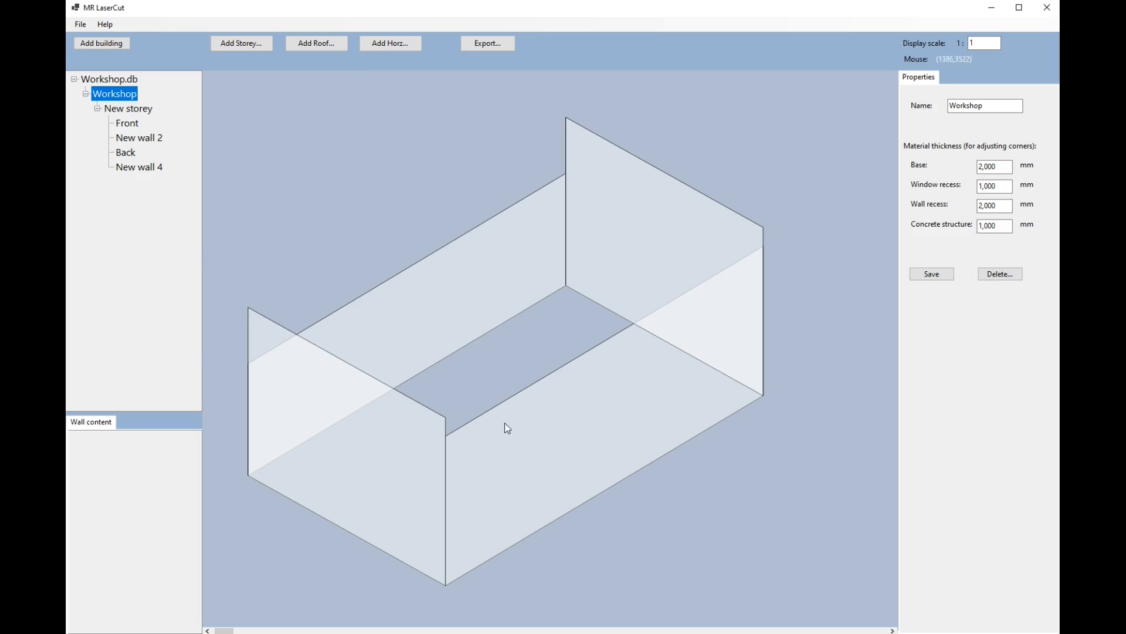
{"action": "left_click", "coordinate": [322, 44]}
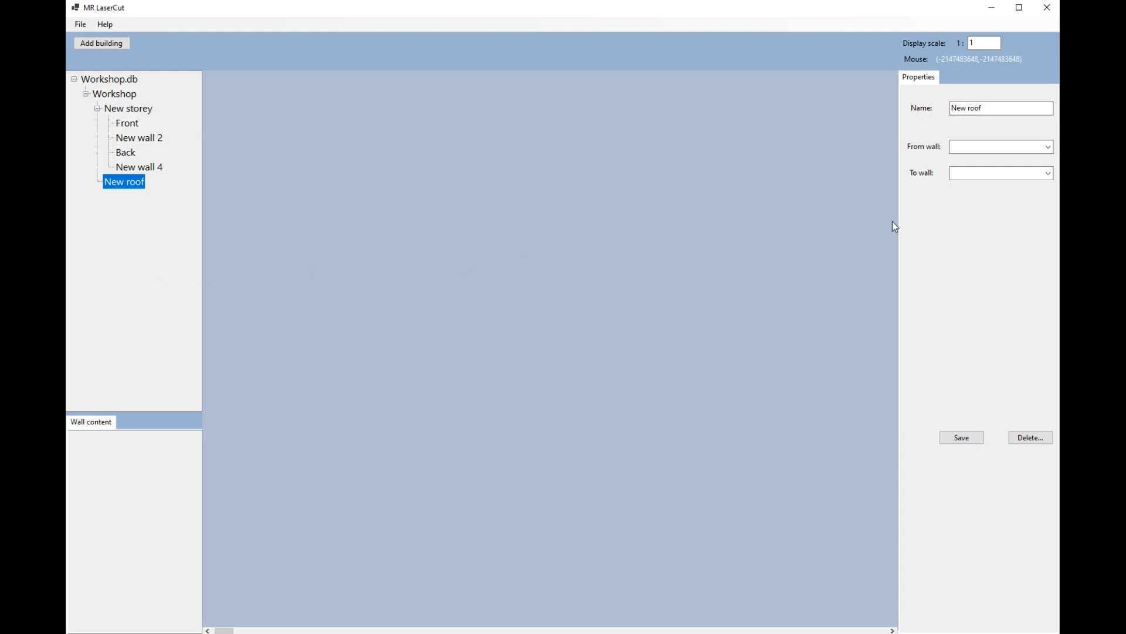
{"action": "left_click", "coordinate": [1049, 147]}
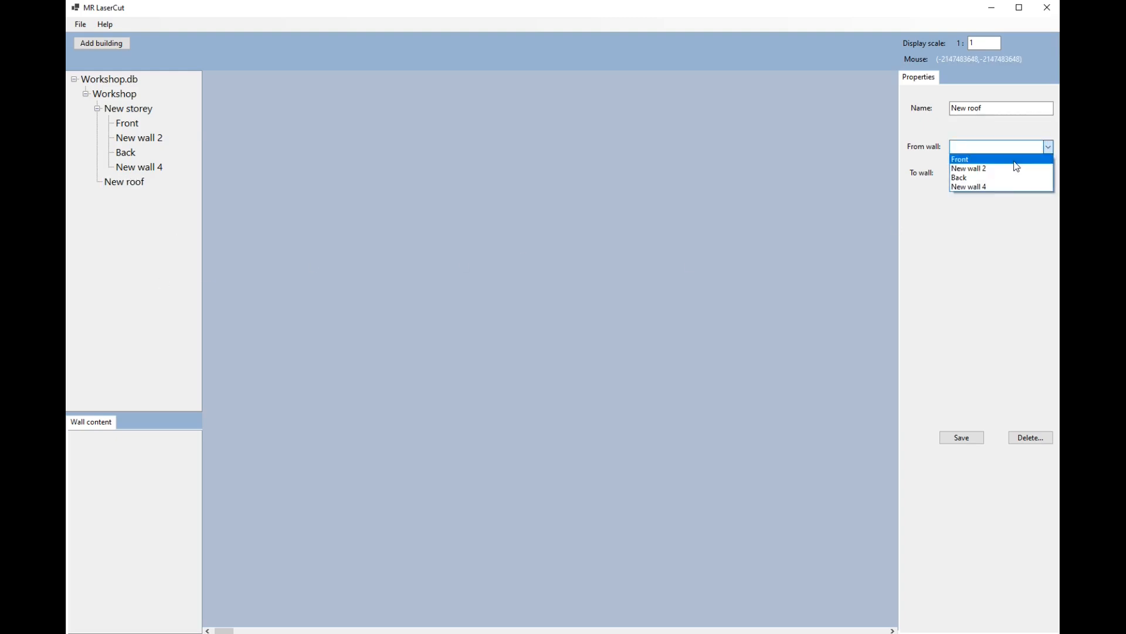
{"action": "left_click", "coordinate": [1039, 157]}
{"action": "left_click", "coordinate": [1049, 173]}
{"action": "left_click", "coordinate": [997, 201]}
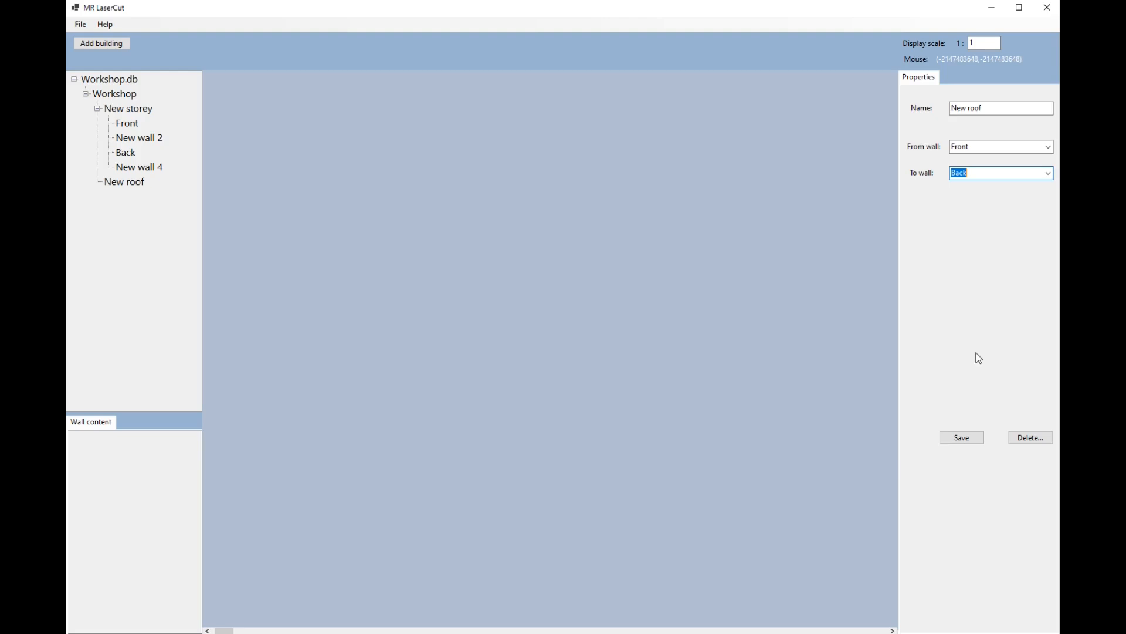
{"action": "left_click", "coordinate": [974, 441]}
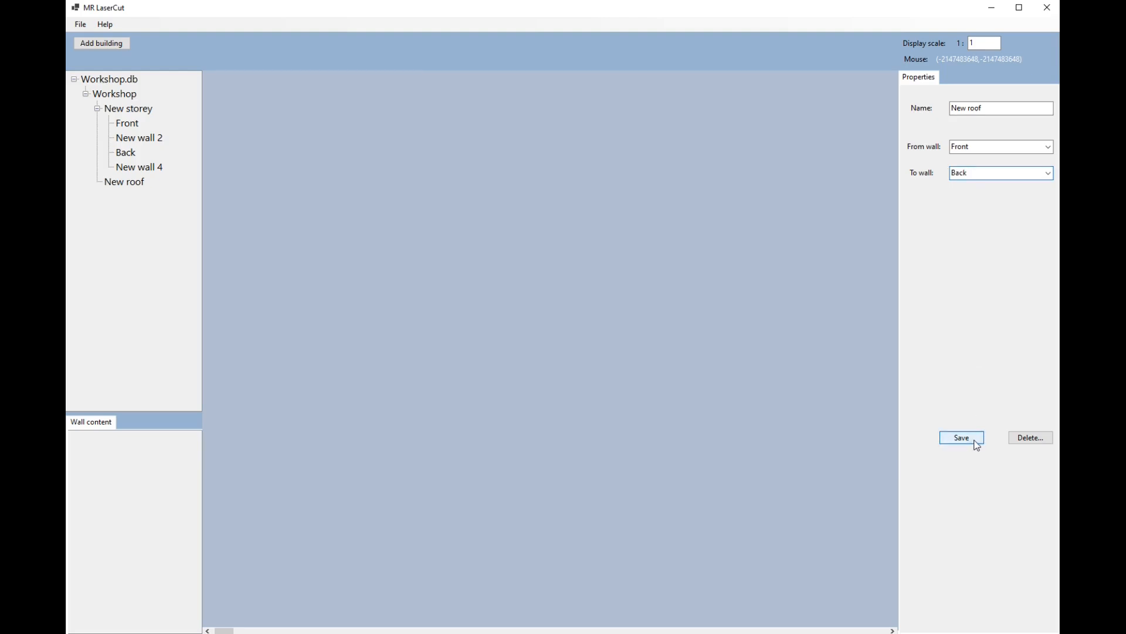
{"action": "left_click", "coordinate": [117, 95]}
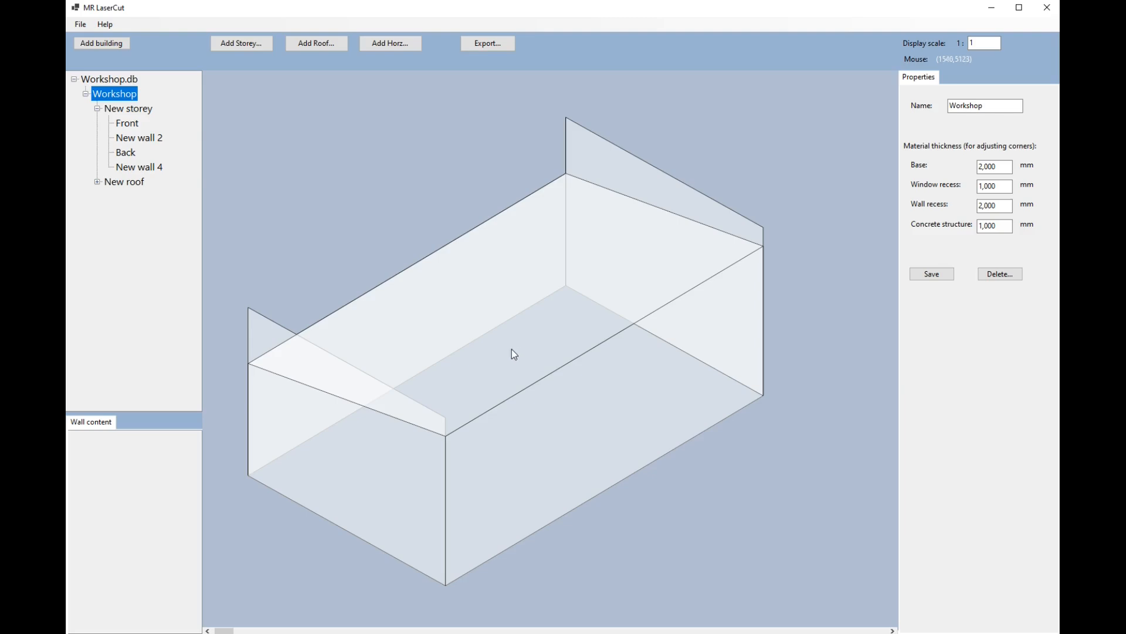
Step: Apply the StretcherBond surface to the Front wall and save it
{"action": "left_click", "coordinate": [131, 126]}
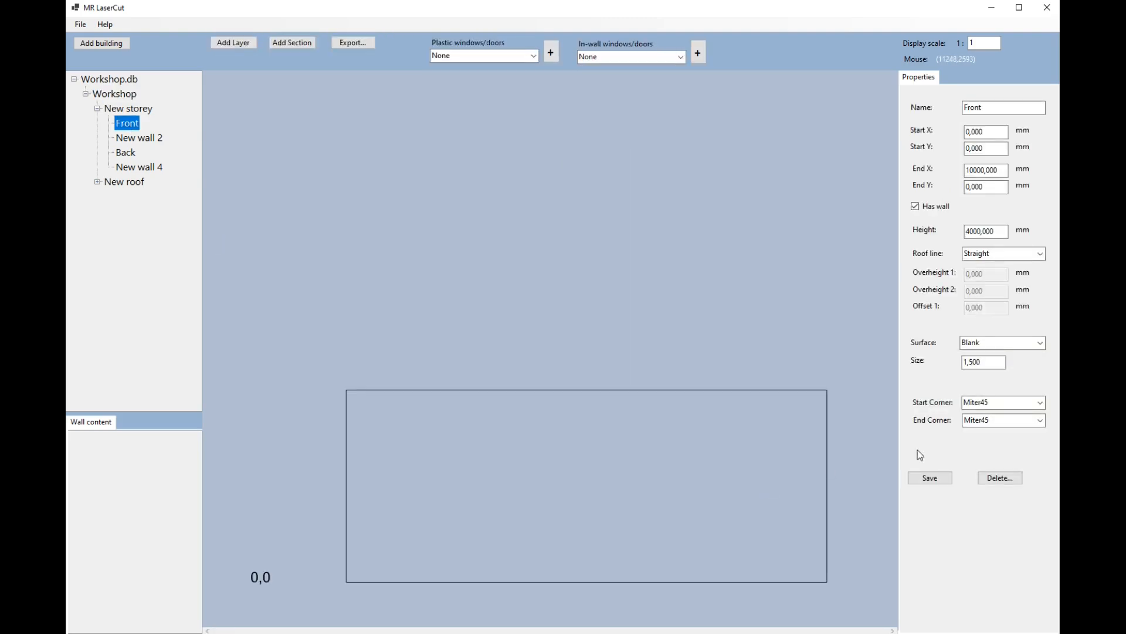
{"action": "left_click", "coordinate": [1040, 345]}
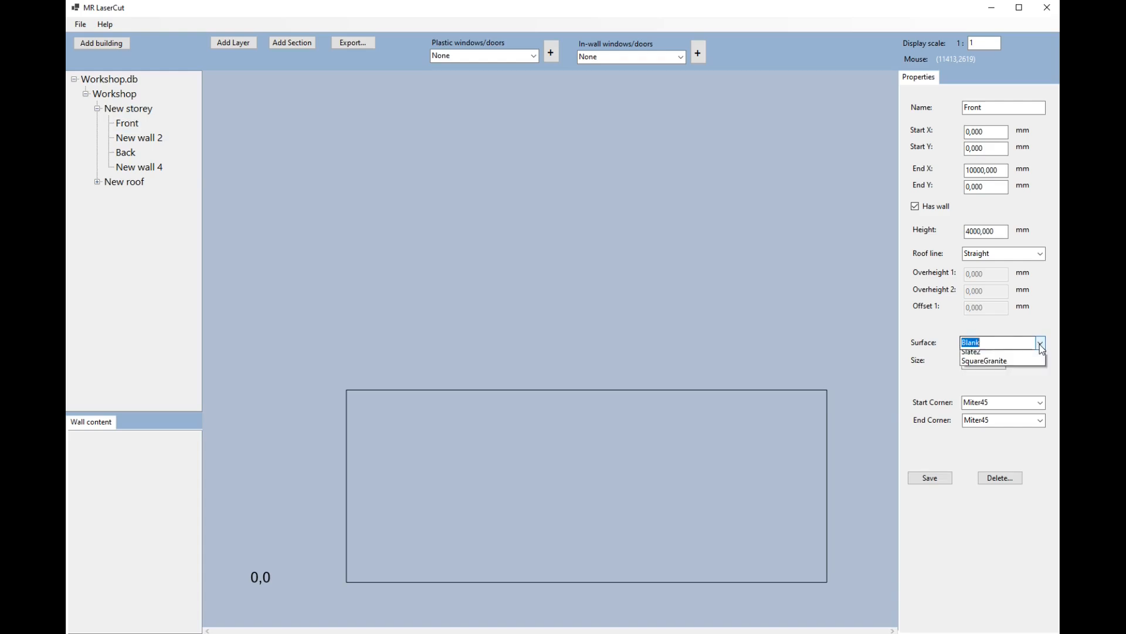
{"action": "left_click", "coordinate": [1011, 365]}
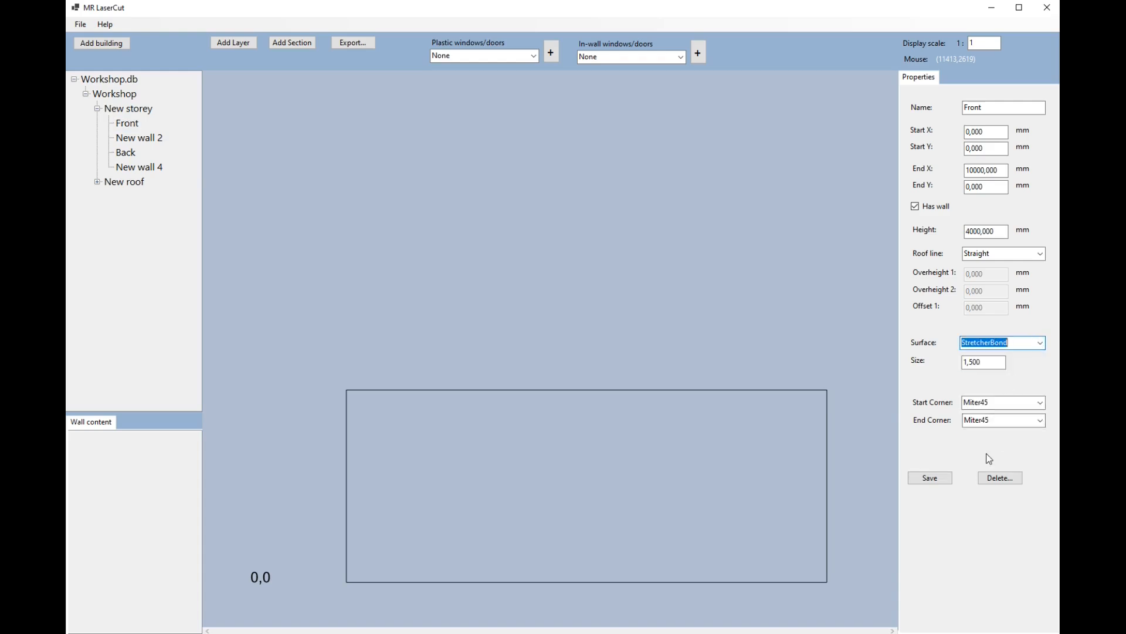
{"action": "left_click", "coordinate": [935, 480]}
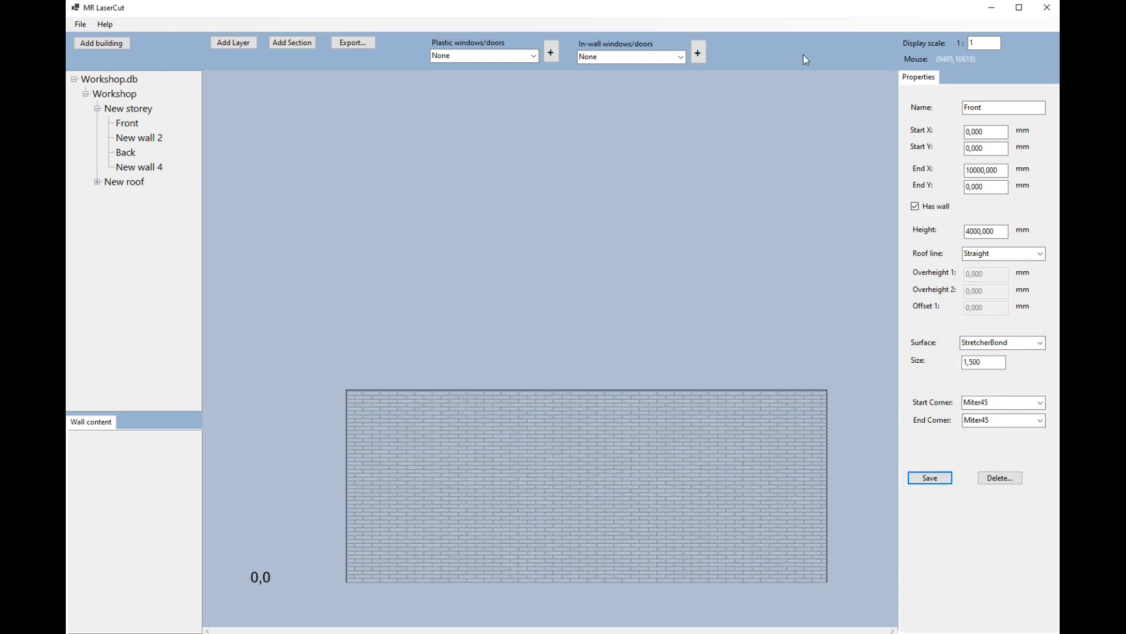
Step: Insert an in-wall WorkshopPort door into the Front wall
{"action": "left_click", "coordinate": [657, 57]}
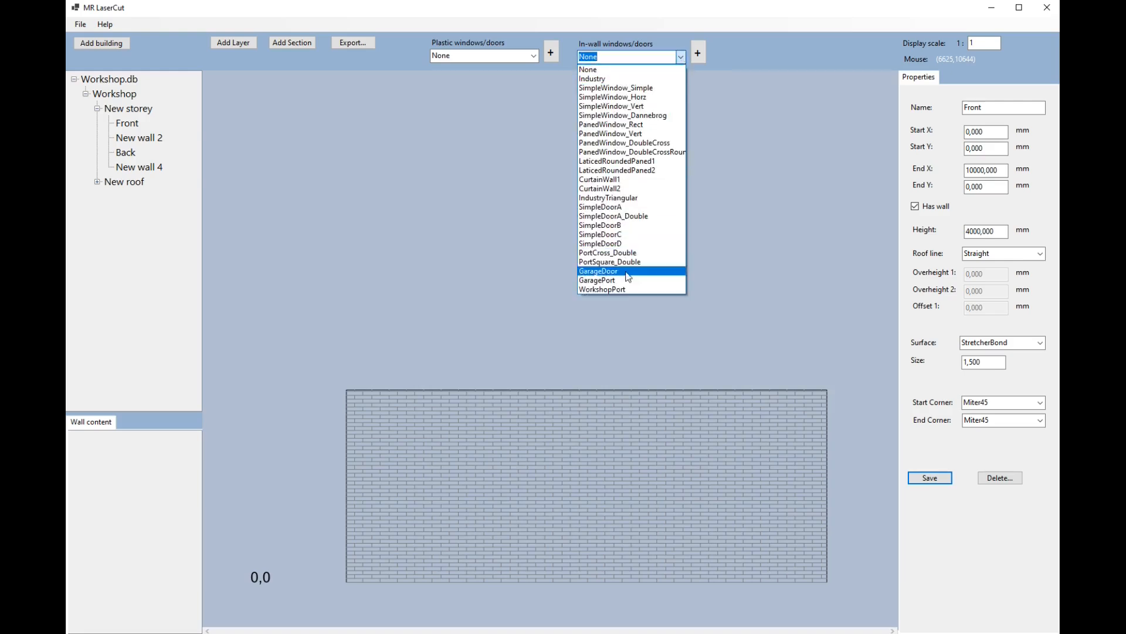
{"action": "left_click", "coordinate": [613, 290]}
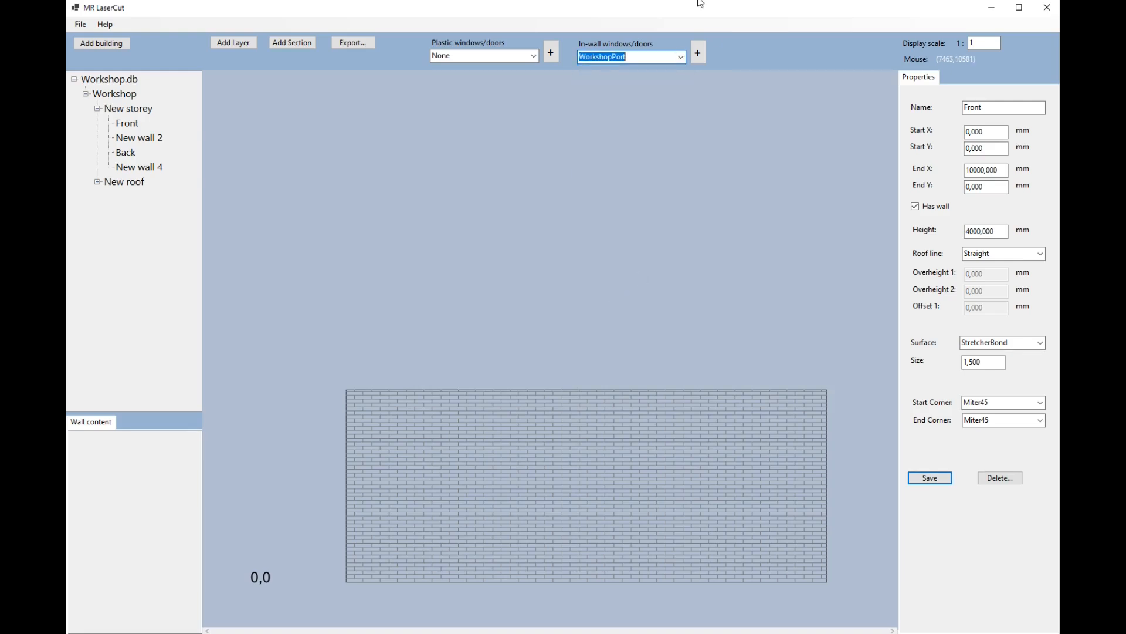
{"action": "left_click", "coordinate": [697, 59]}
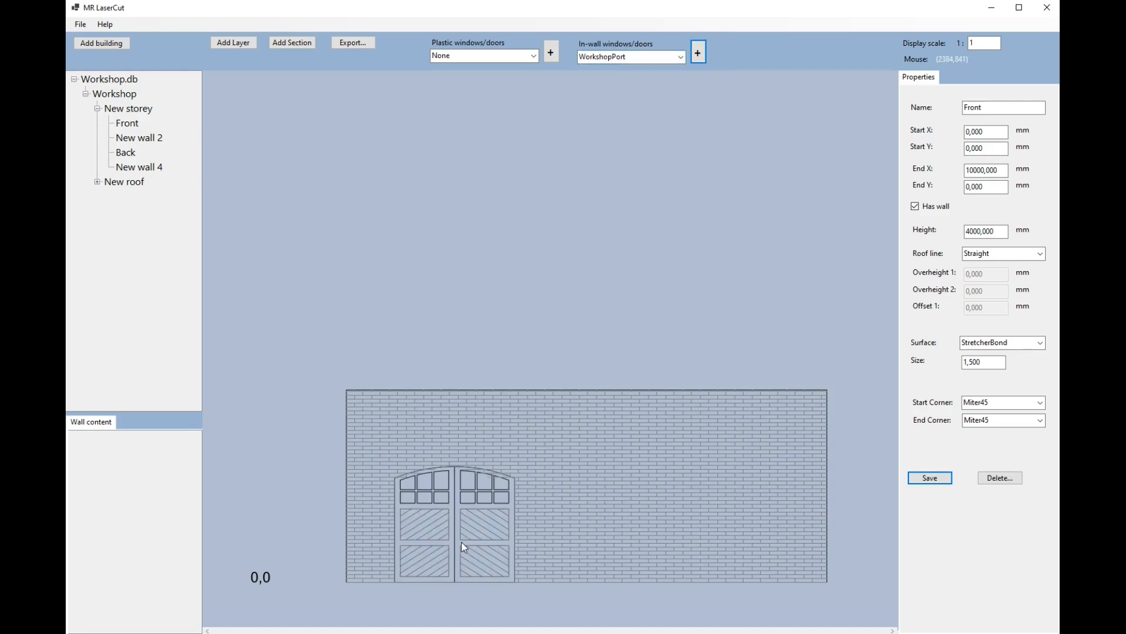
Step: Set the X position of the WorkshopPort door in the Front wall to 500 mm and save it
{"action": "left_click", "coordinate": [464, 546]}
{"action": "left_click_drag", "start_coordinate": [971, 141], "coordinate": [966, 141]}
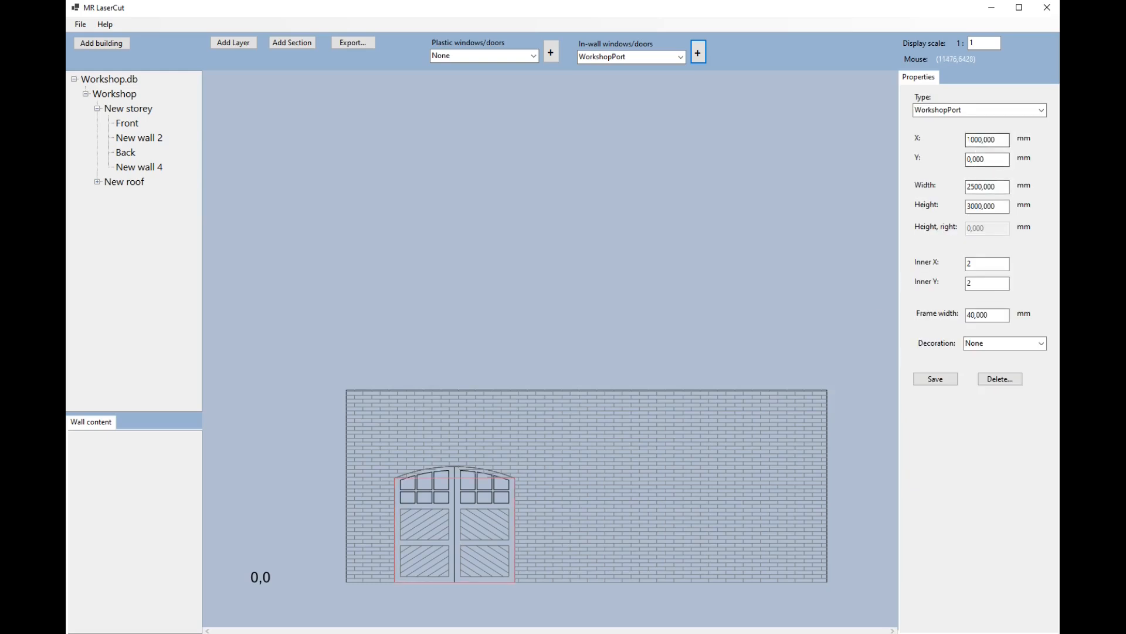
{"action": "type", "text": "5"}
{"action": "key", "text": "Delete"}
{"action": "left_click", "coordinate": [935, 379]}
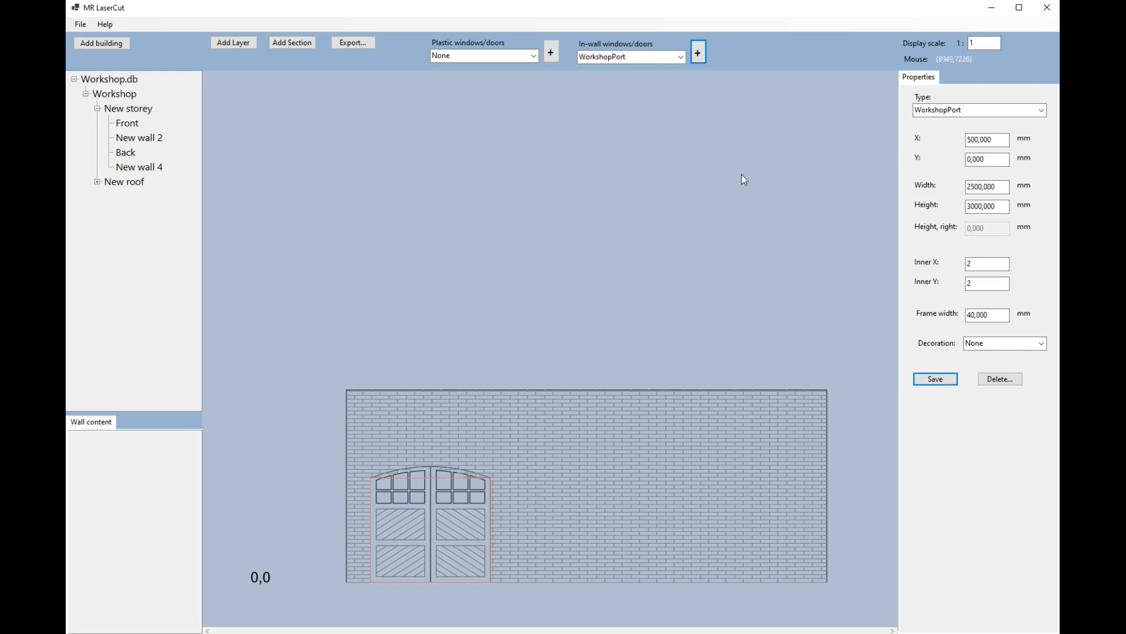
Step: Insert a second WorkshopPort door into the Front wall at X 3500 mm and save it
{"action": "left_click", "coordinate": [698, 52]}
{"action": "left_click", "coordinate": [469, 563]}
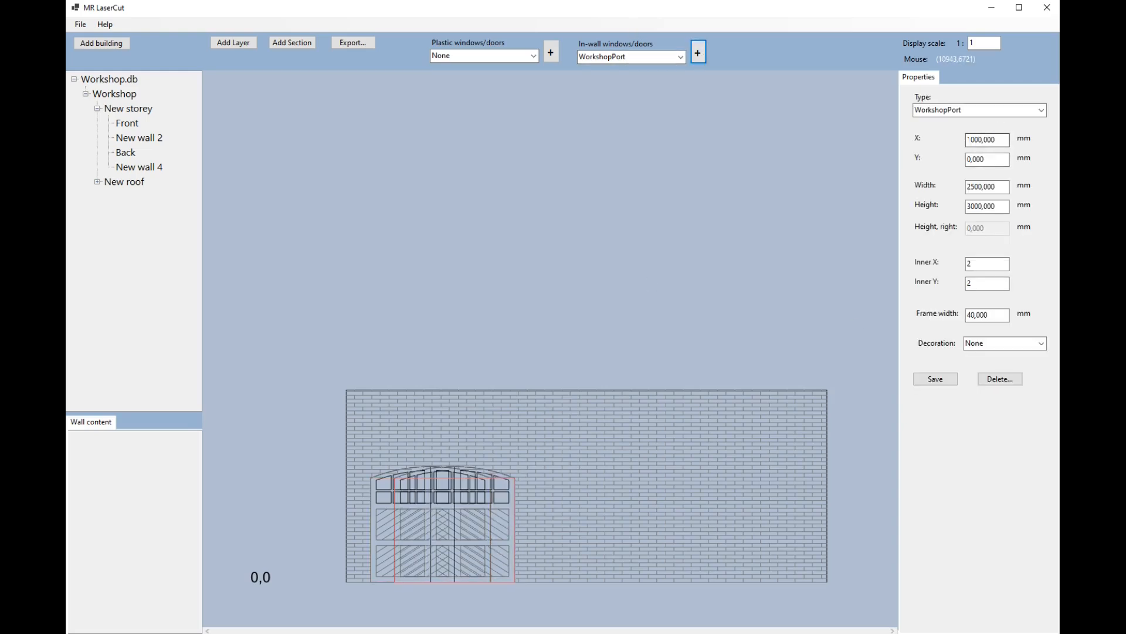
{"action": "type", "text": "35"}
{"action": "key", "text": "Delete"}
{"action": "key", "text": "Delete"}
{"action": "left_click", "coordinate": [938, 379]}
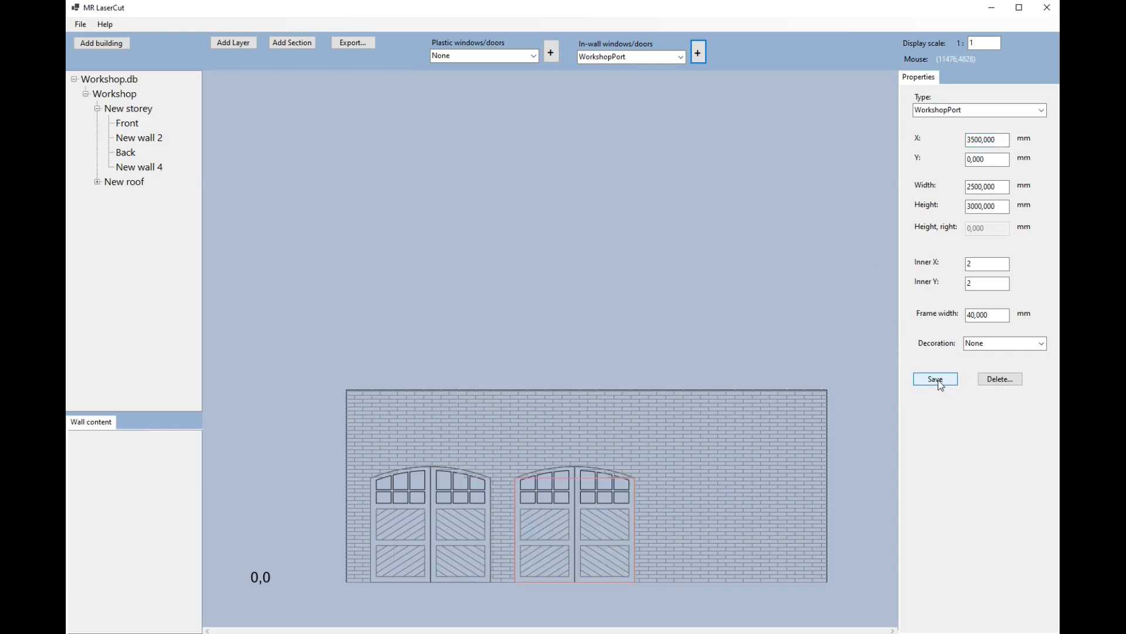
{"action": "left_click", "coordinate": [685, 453]}
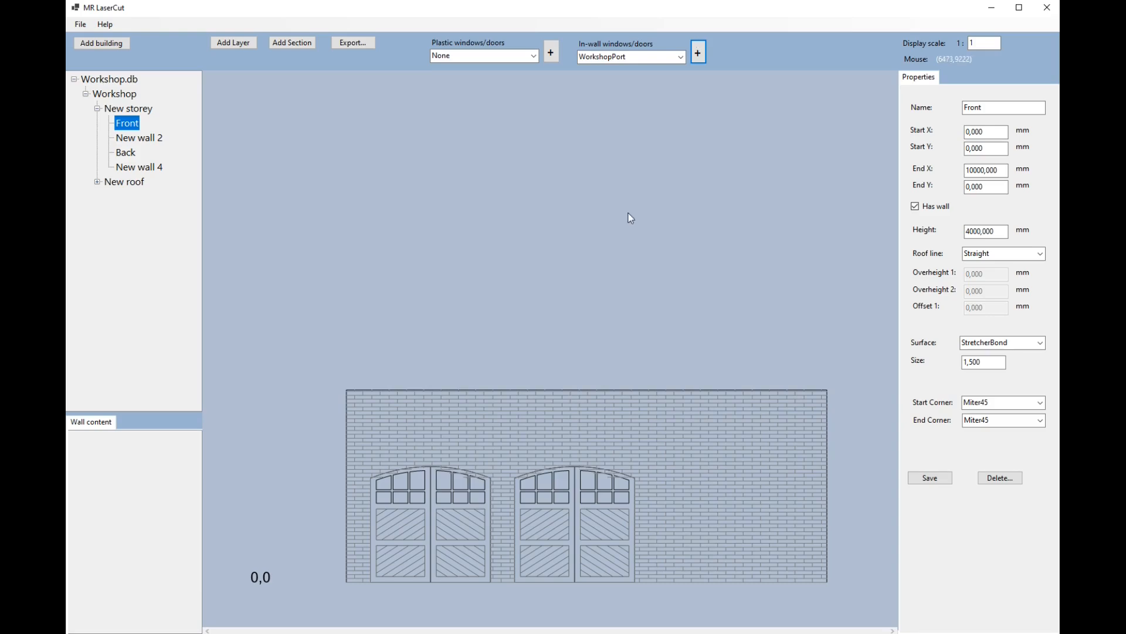
Step: Apply the SoldiersOrArch decoration to both WorkshopPort doors in the Front wall and save each
{"action": "left_click", "coordinate": [457, 555]}
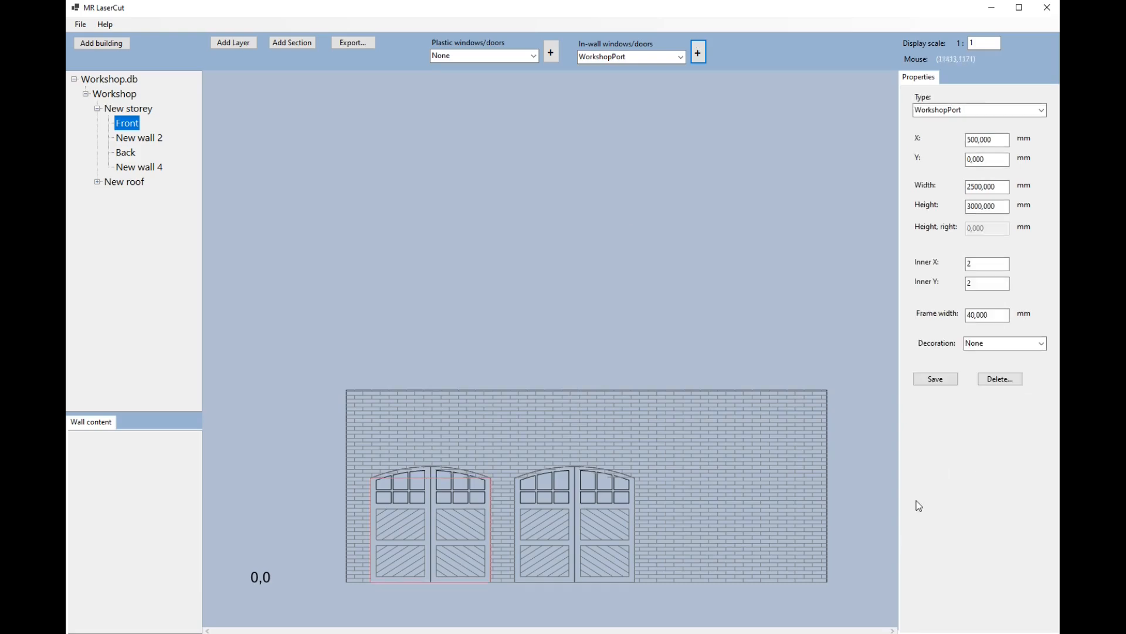
{"action": "left_click", "coordinate": [1042, 344]}
{"action": "left_click", "coordinate": [977, 386]}
{"action": "left_click", "coordinate": [937, 379]}
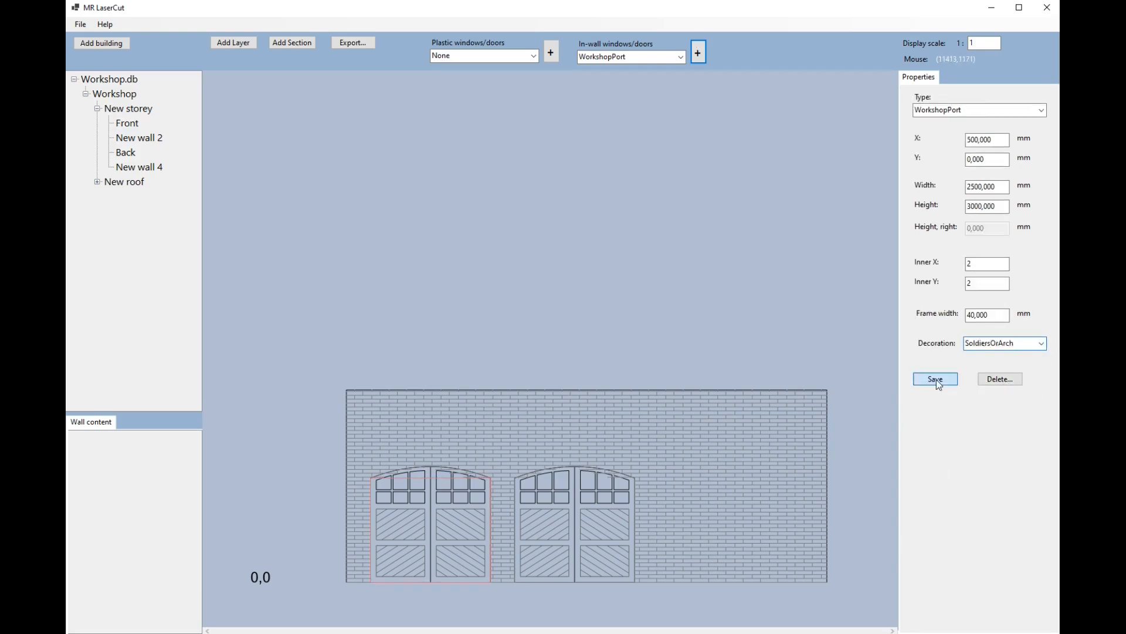
{"action": "left_click", "coordinate": [695, 501]}
{"action": "left_click", "coordinate": [1048, 344]}
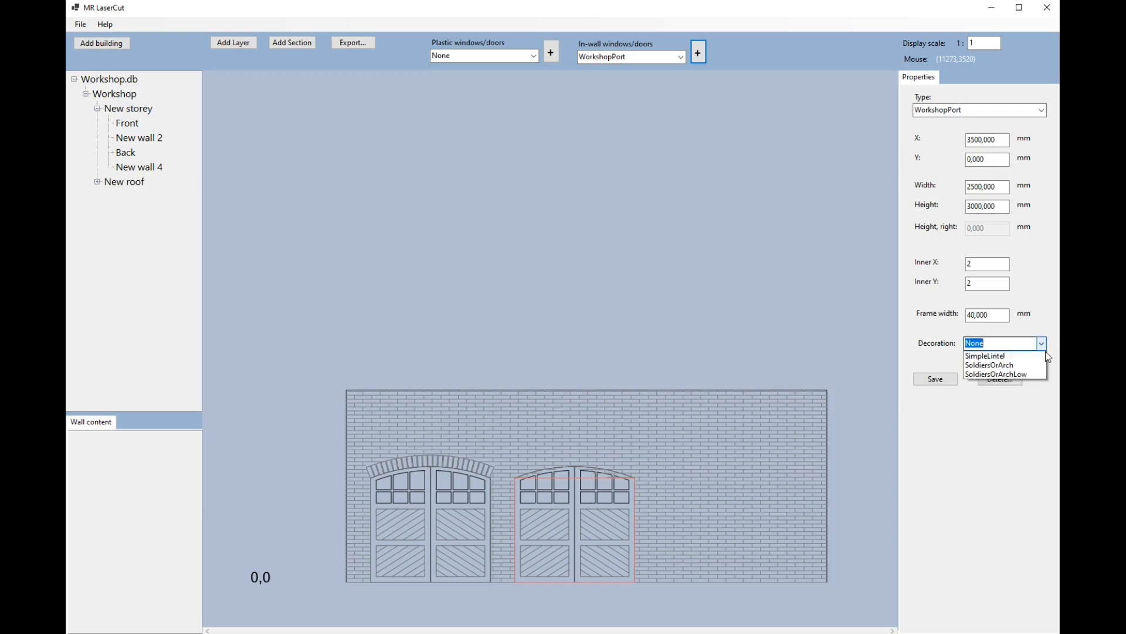
{"action": "left_click", "coordinate": [999, 382]}
{"action": "left_click", "coordinate": [956, 379]}
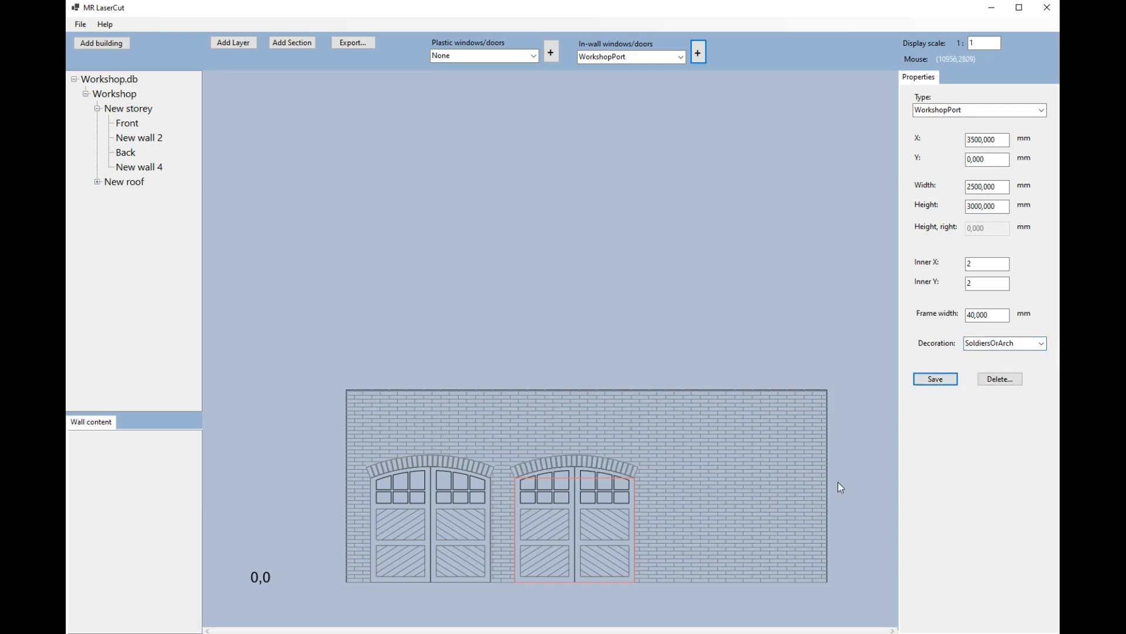
{"action": "left_click", "coordinate": [769, 512]}
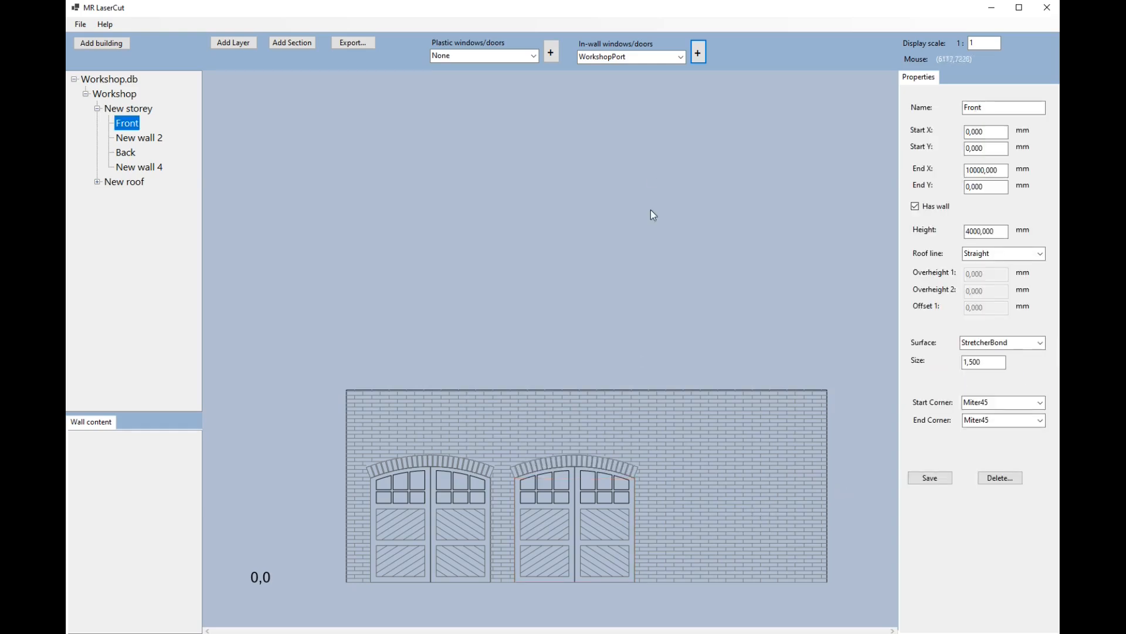
Step: Insert an in-wall SimpleWindow_Vert window into the Front wall at X 6500 mm and save it
{"action": "left_click", "coordinate": [680, 57]}
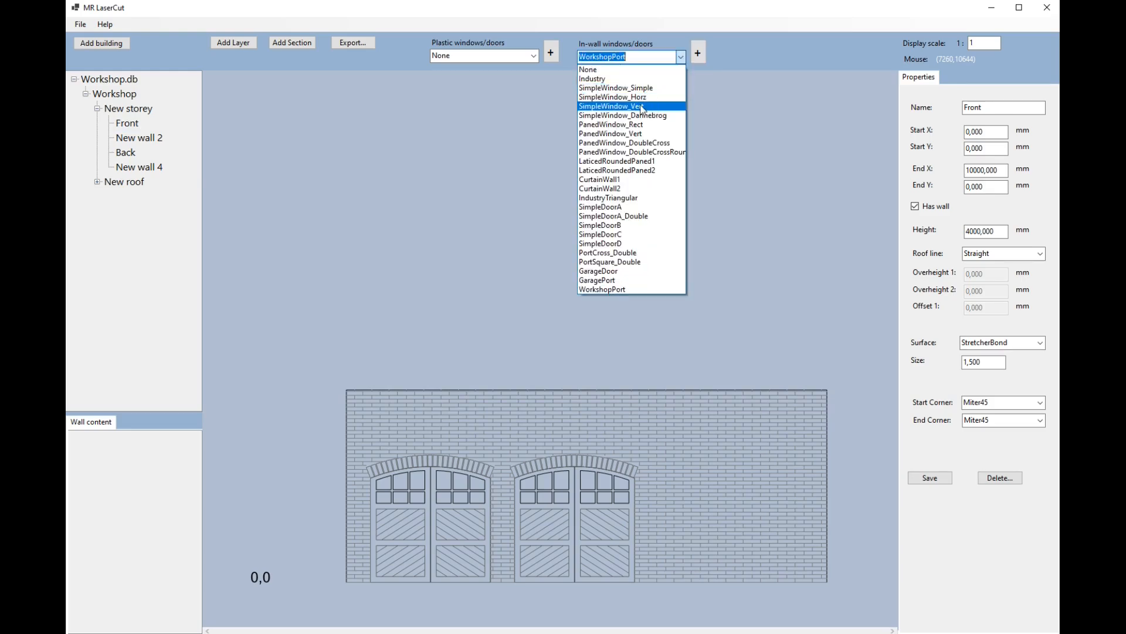
{"action": "left_click", "coordinate": [640, 107]}
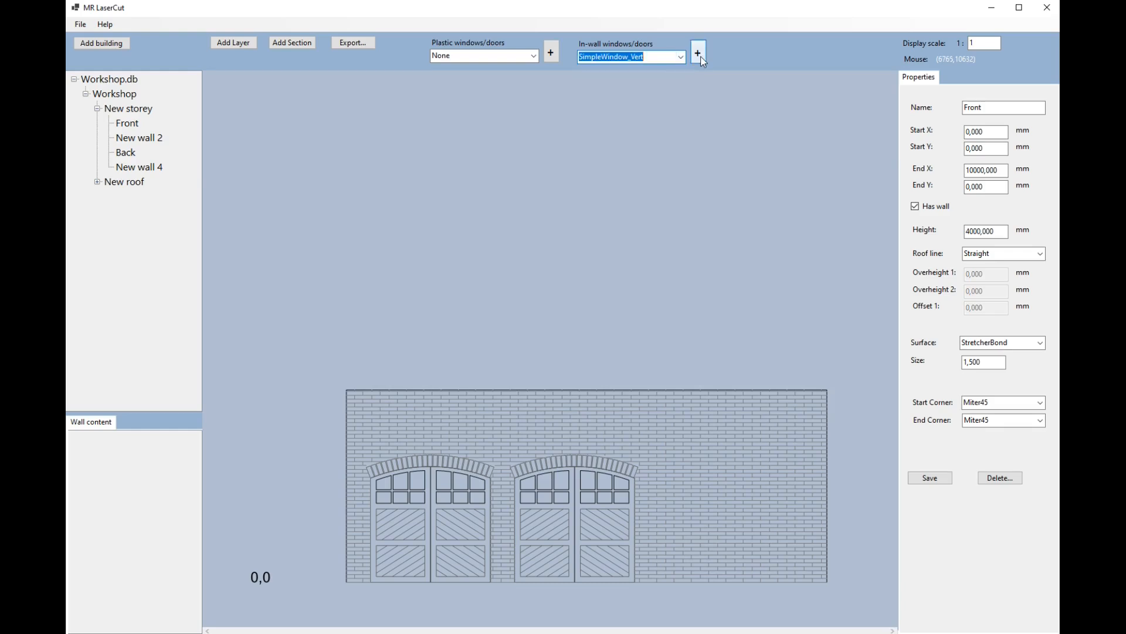
{"action": "left_click", "coordinate": [702, 59]}
{"action": "left_click", "coordinate": [410, 512]}
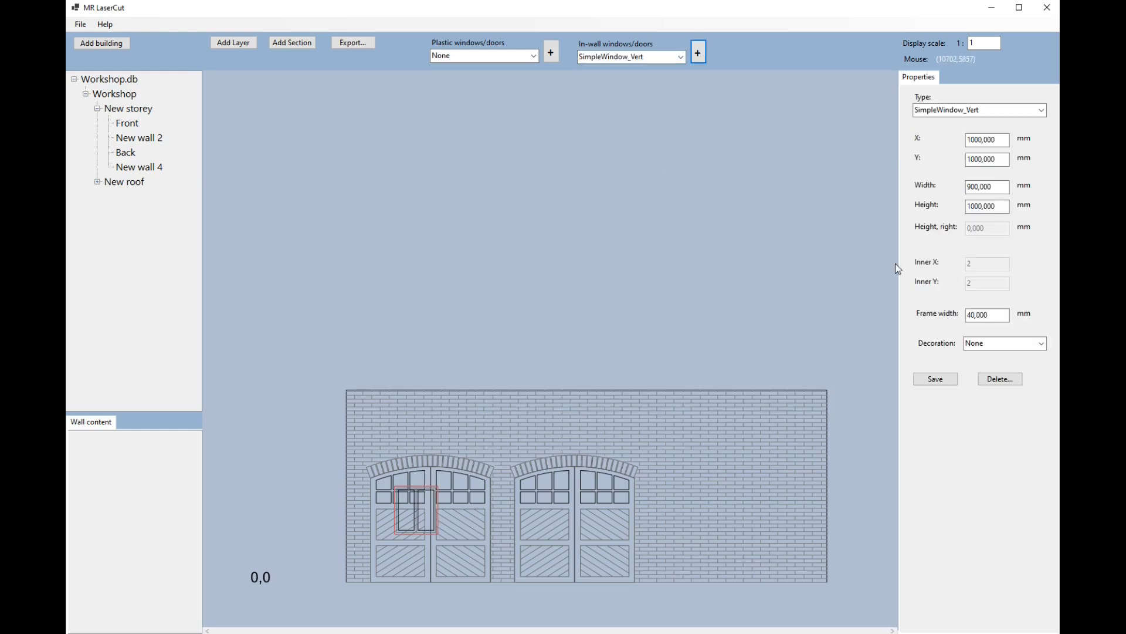
{"action": "left_click", "coordinate": [995, 138]}
{"action": "type", "text": "6"}
{"action": "key", "text": "Delete"}
{"action": "key", "text": "Delete"}
{"action": "type", "text": "5"}
{"action": "left_click", "coordinate": [944, 381]}
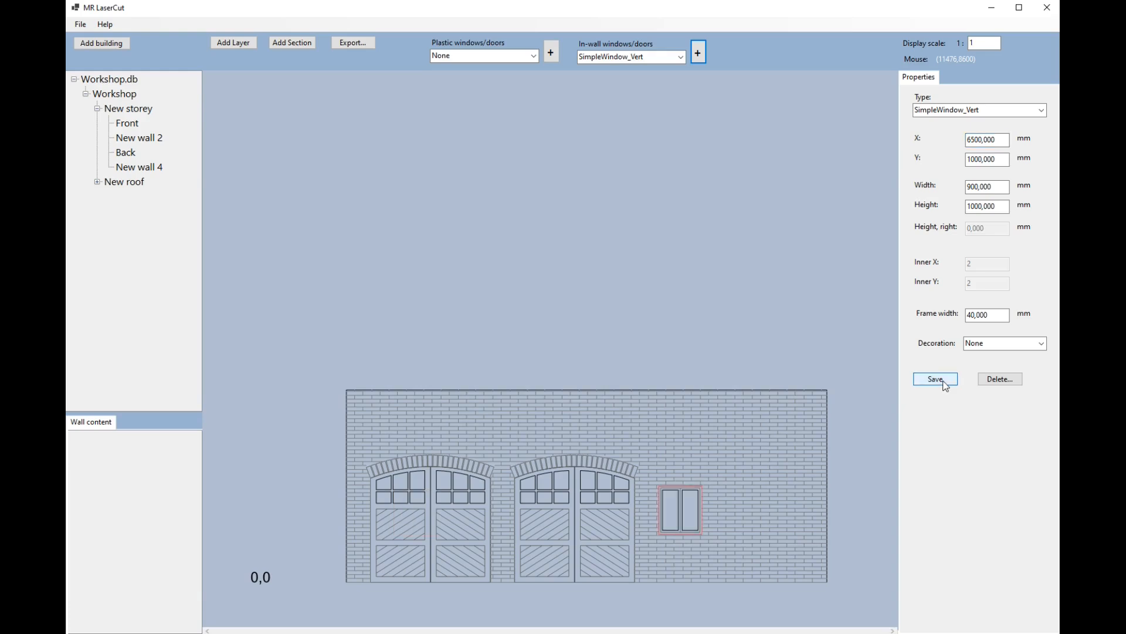
Step: Insert an in-wall SimpleDoorD door into the Front wall at X 8500 mm and save it
{"action": "left_click", "coordinate": [681, 57]}
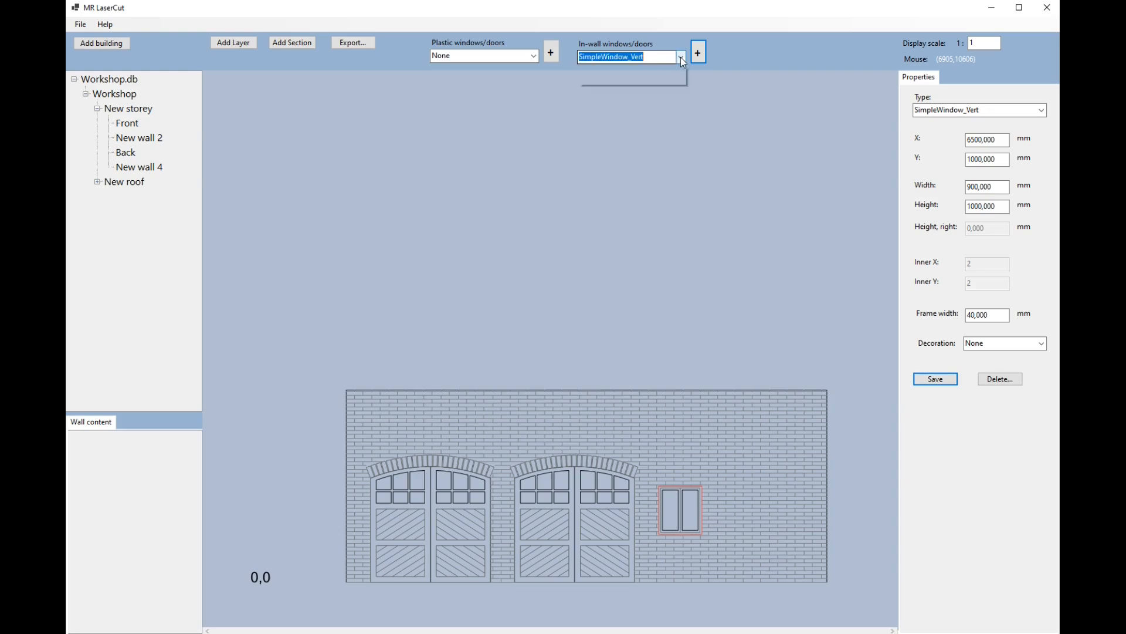
{"action": "left_click", "coordinate": [617, 245]}
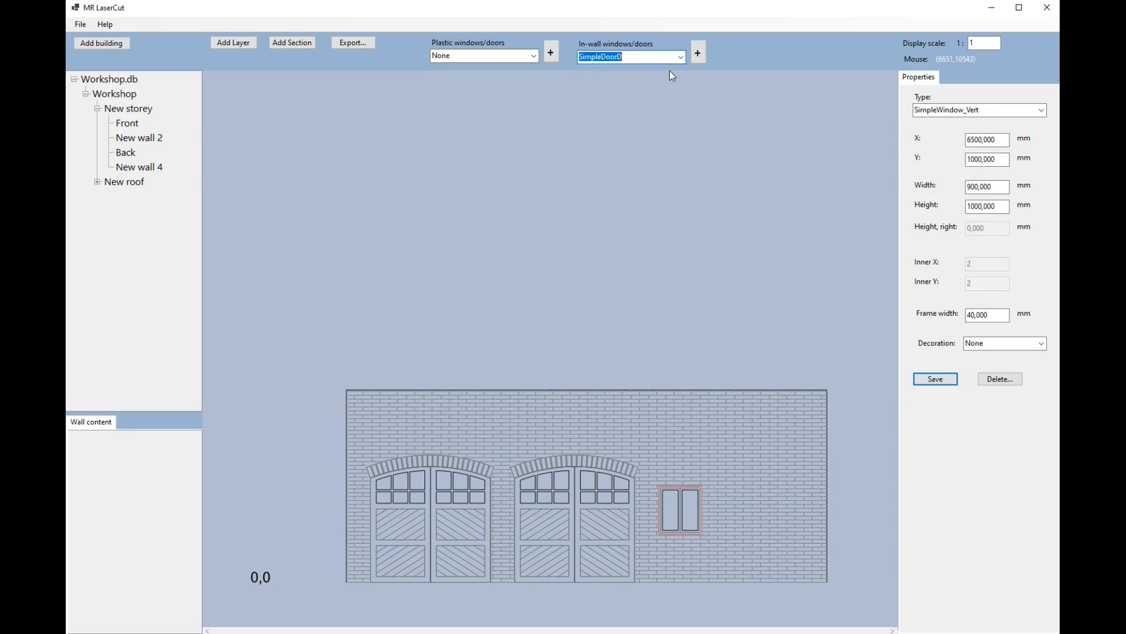
{"action": "left_click", "coordinate": [699, 53]}
{"action": "left_click", "coordinate": [411, 554]}
{"action": "left_click", "coordinate": [968, 139]}
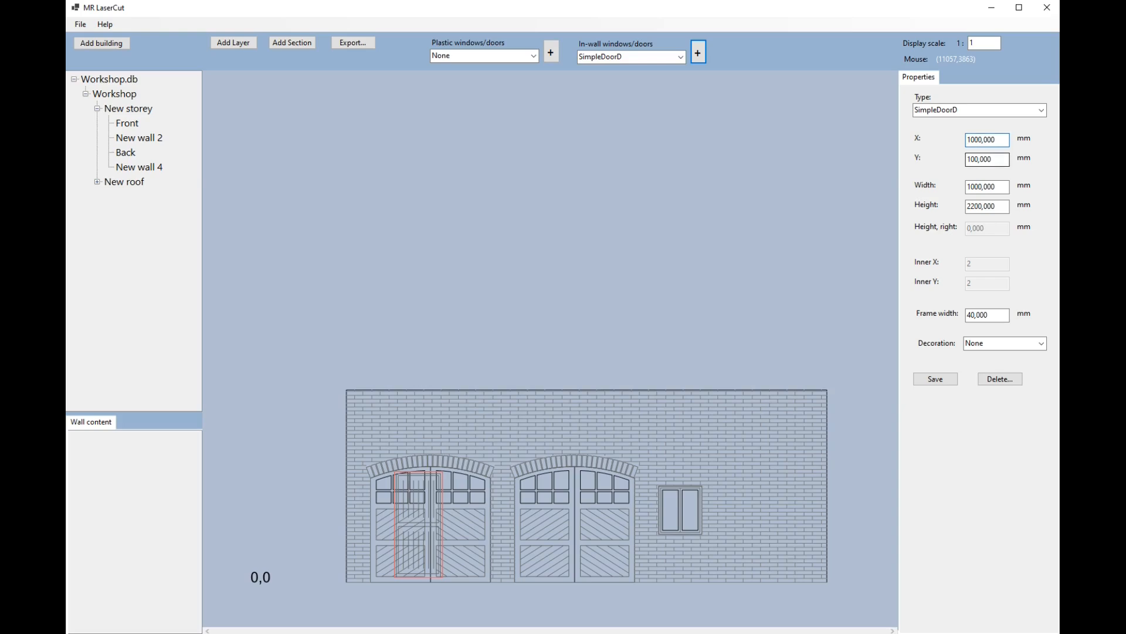
{"action": "type", "text": "85"}
{"action": "key", "text": "Delete"}
{"action": "key", "text": "Delete"}
{"action": "left_click", "coordinate": [941, 379]}
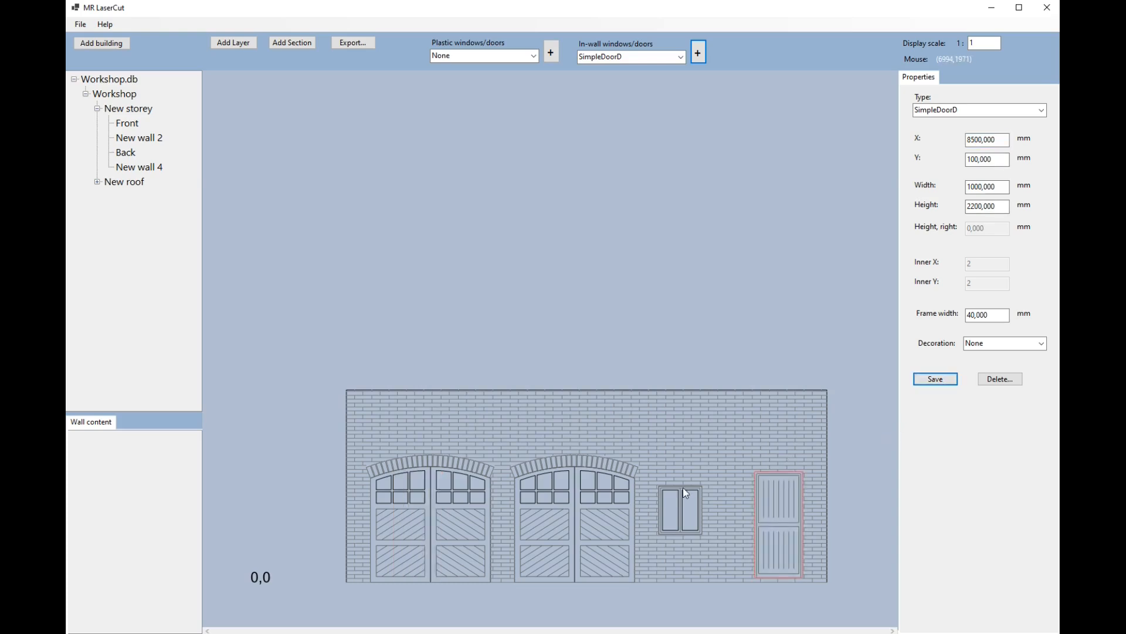
Step: Set the Y position of the SimpleWindow_Vert window to 1300 mm and save it
{"action": "left_click", "coordinate": [691, 518]}
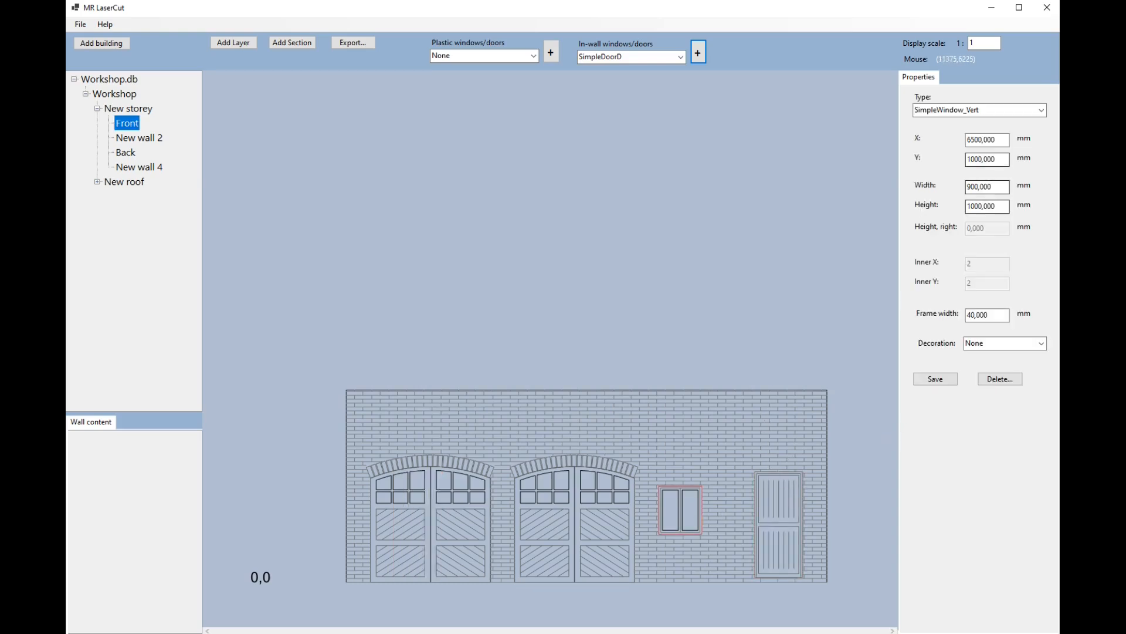
{"action": "left_click", "coordinate": [1003, 159]}
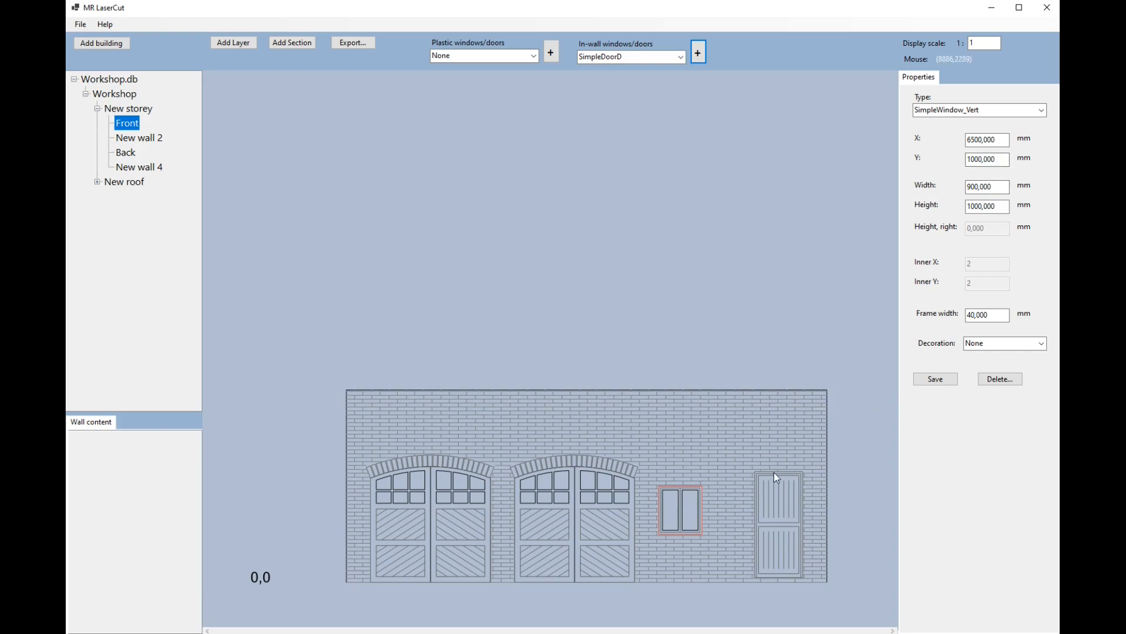
{"action": "left_click", "coordinate": [968, 159]}
{"action": "type", "text": "3"}
{"action": "left_click", "coordinate": [947, 386]}
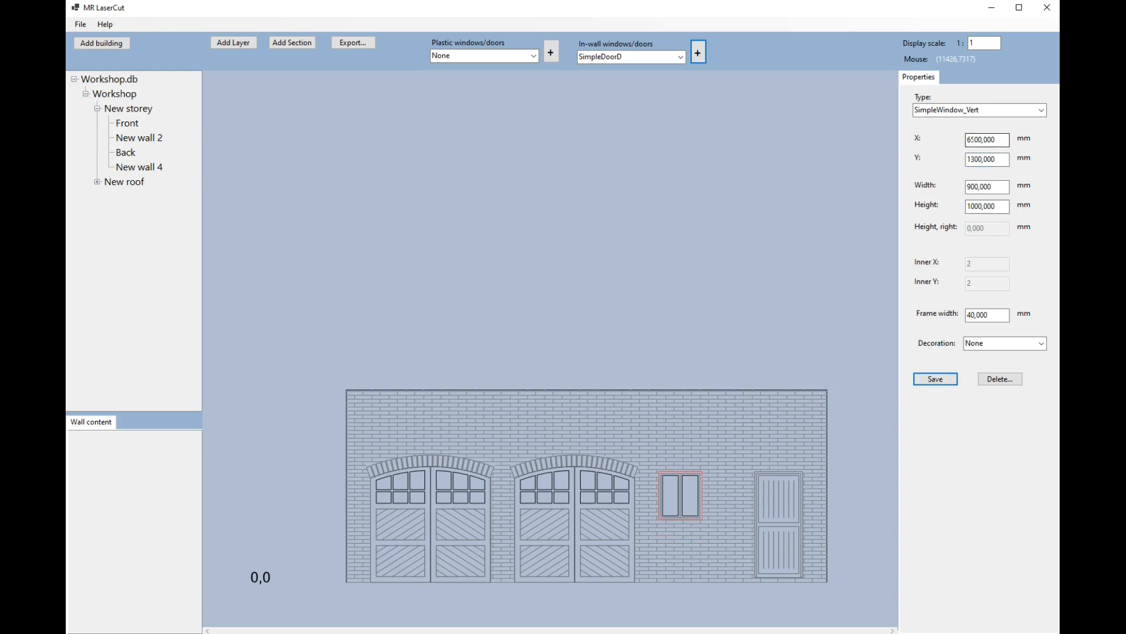
Step: Set the X position of the SimpleWindow_Vert window to 7500 mm and save it
{"action": "left_click_drag", "start_coordinate": [972, 139], "coordinate": [966, 140]}
{"action": "type", "text": "7"}
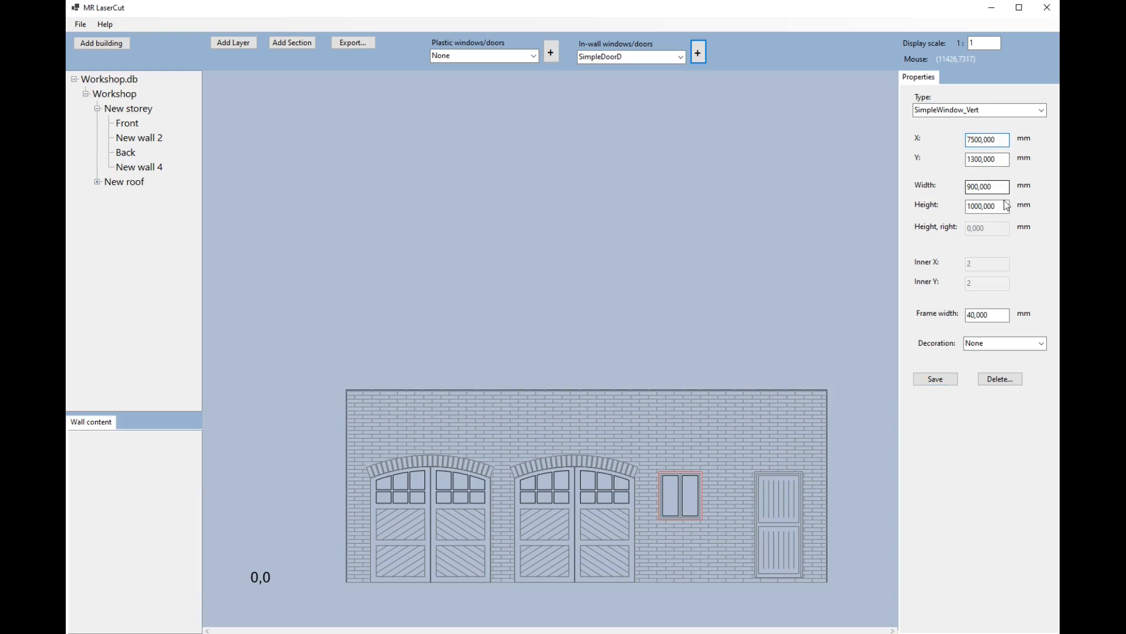
{"action": "left_click", "coordinate": [936, 379]}
Step: Set the X position of the SimpleWindow_Vert window to 7100 mm and save it
{"action": "left_click", "coordinate": [971, 140]}
{"action": "key", "text": "Delete"}
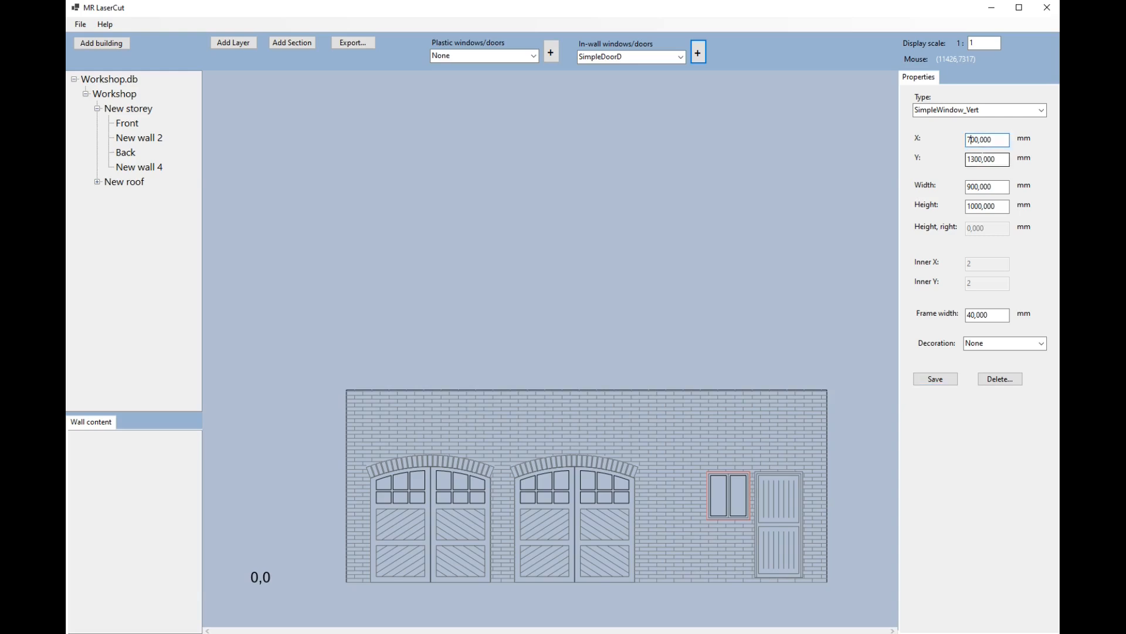
{"action": "type", "text": "1"}
{"action": "left_click", "coordinate": [936, 379]}
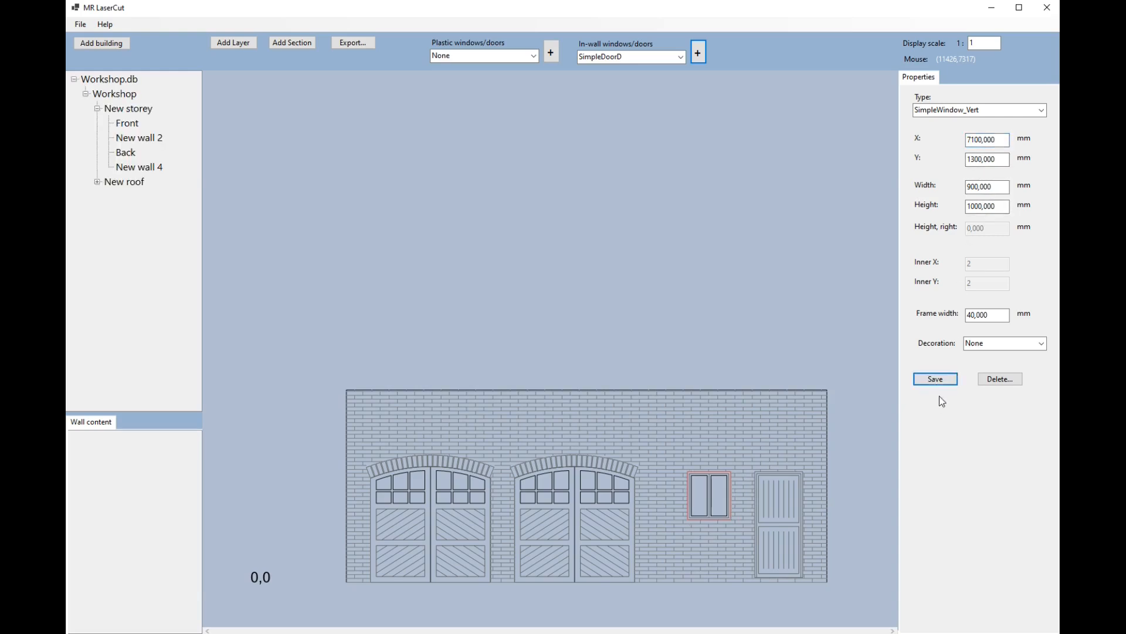
{"action": "left_click", "coordinate": [816, 416]}
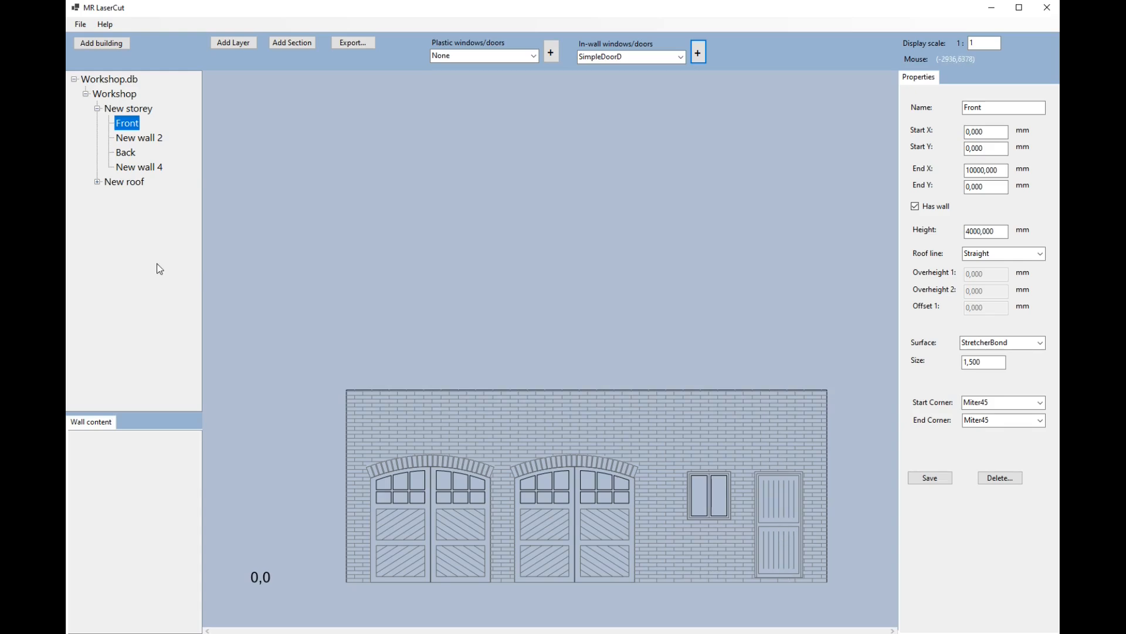
Step: Apply the StretcherBond surface to the Back wall and save it
{"action": "left_click", "coordinate": [125, 155]}
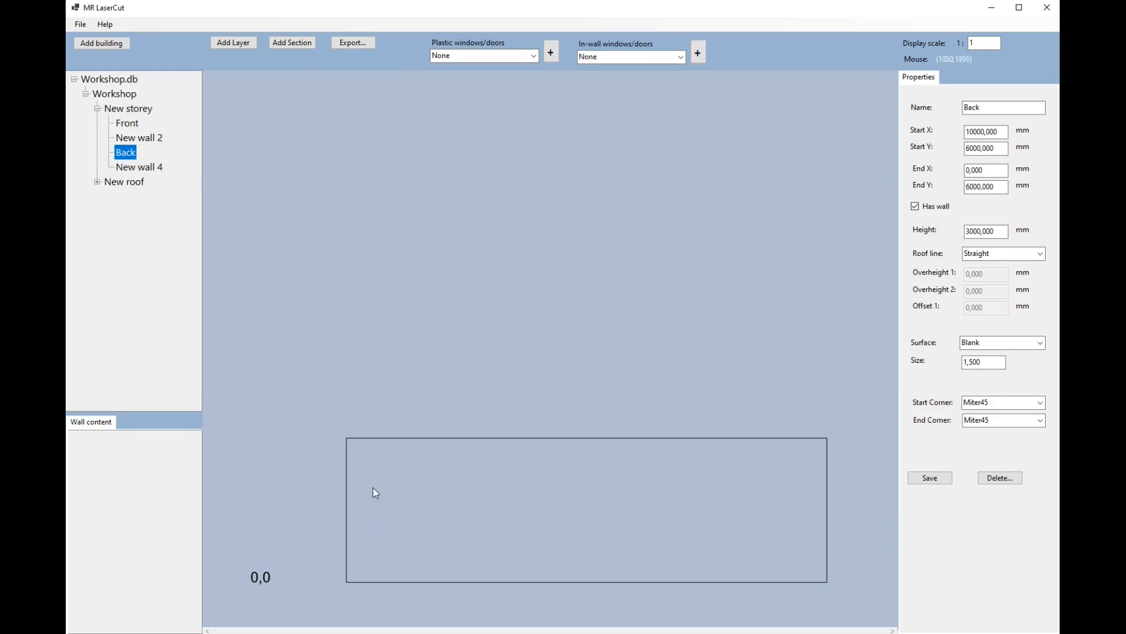
{"action": "left_click", "coordinate": [1042, 342]}
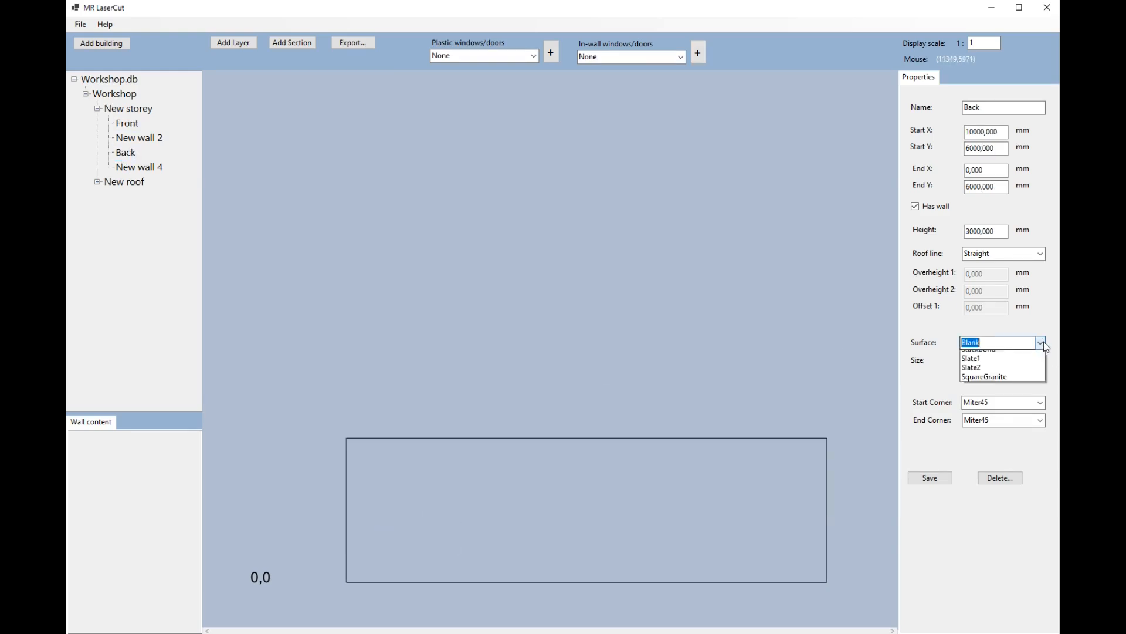
{"action": "left_click", "coordinate": [1021, 367]}
{"action": "left_click", "coordinate": [937, 478]}
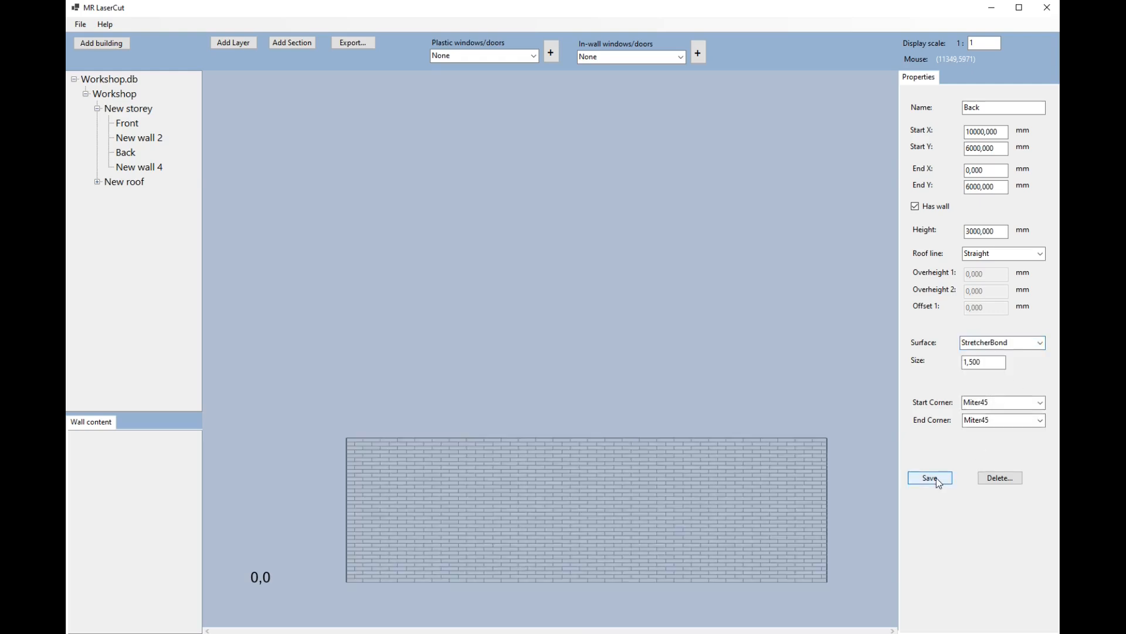
Step: Insert an in-wall SimpleDoorD door into the Back wall
{"action": "left_click", "coordinate": [681, 57]}
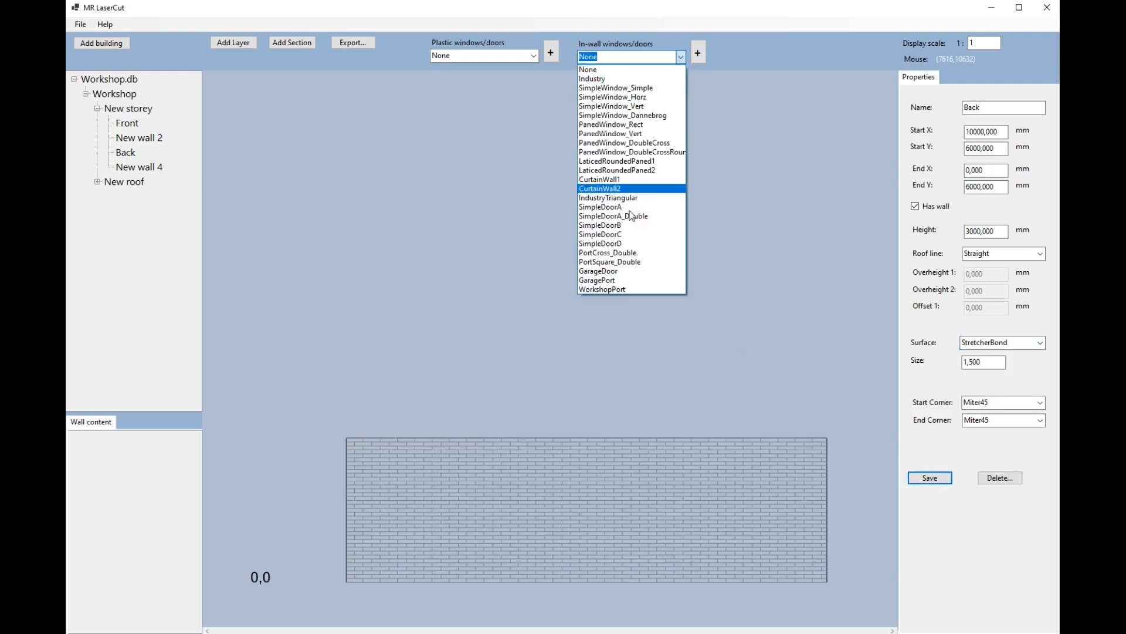
{"action": "left_click", "coordinate": [600, 243]}
{"action": "left_click", "coordinate": [700, 54]}
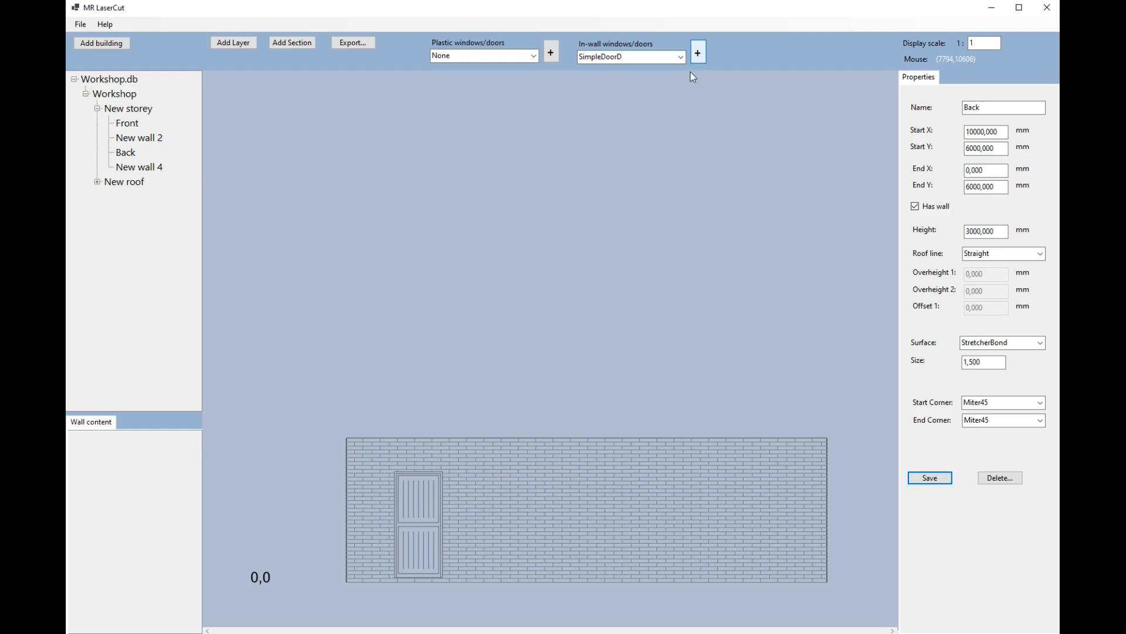
Step: Set the Start X of the Back wall to 500 mm and save it
{"action": "left_click", "coordinate": [970, 132]}
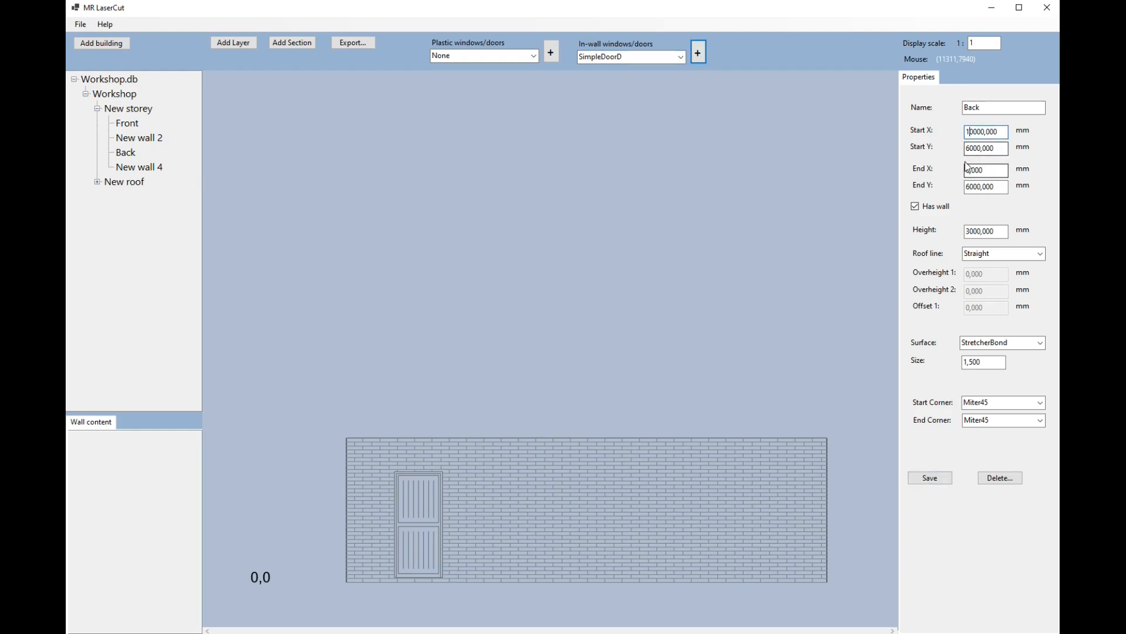
{"action": "key", "text": "BackSpace"}
{"action": "type", "text": "5"}
{"action": "key", "text": "Delete"}
{"action": "key", "text": "Delete"}
{"action": "left_click", "coordinate": [935, 476]}
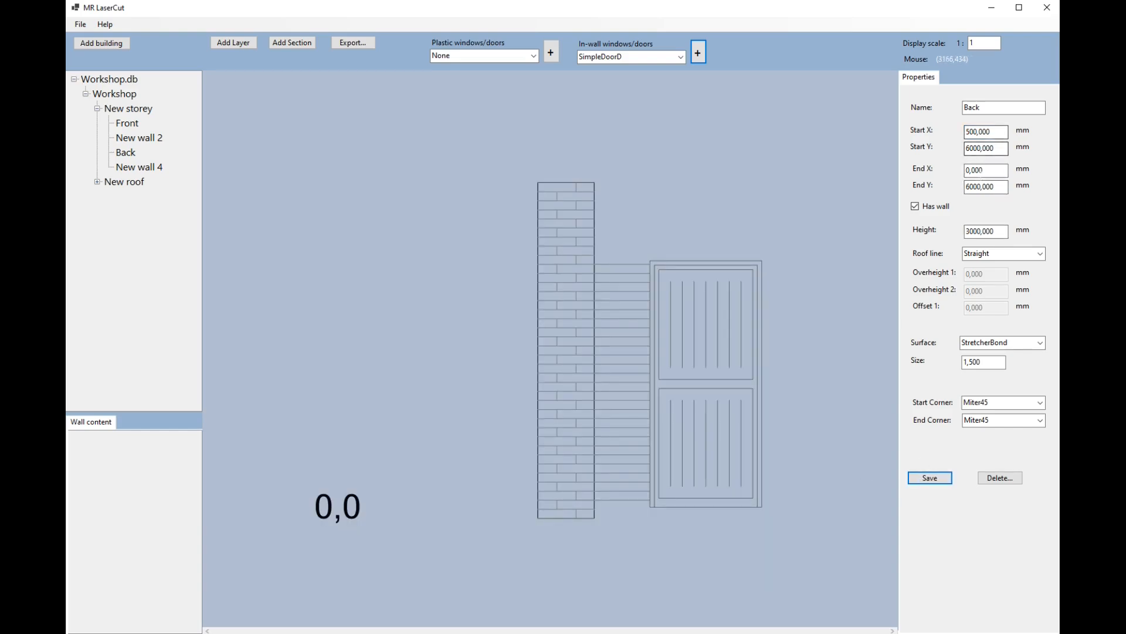
Step: Set the Back wall's Start X to 0 mm and End X to 10000 mm, and save it
{"action": "left_click", "coordinate": [690, 401]}
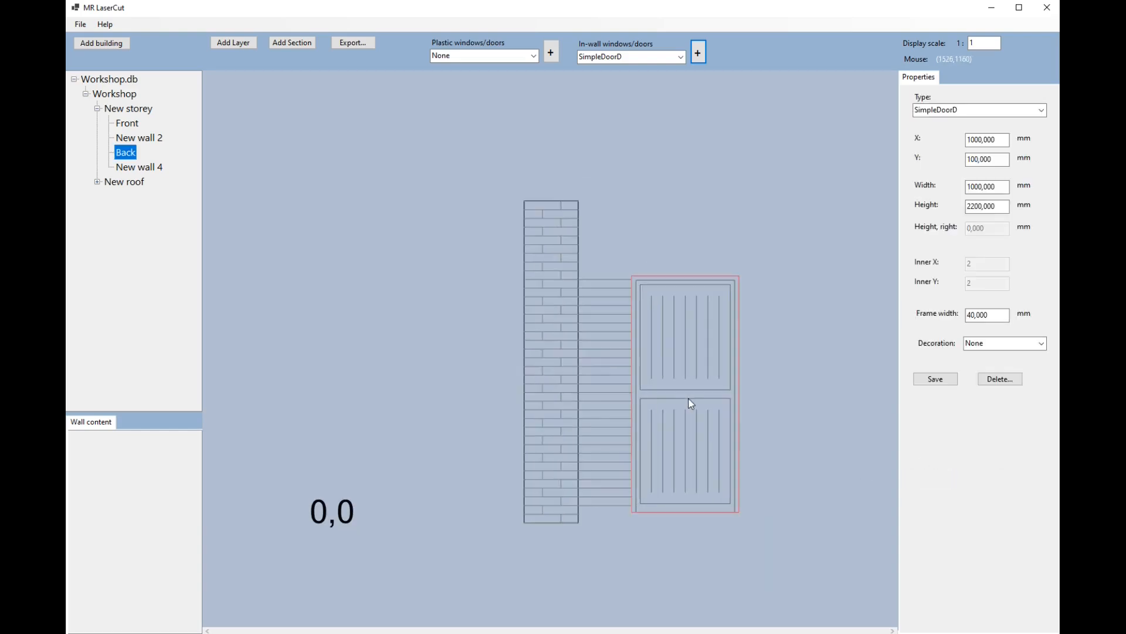
{"action": "left_click", "coordinate": [565, 258]}
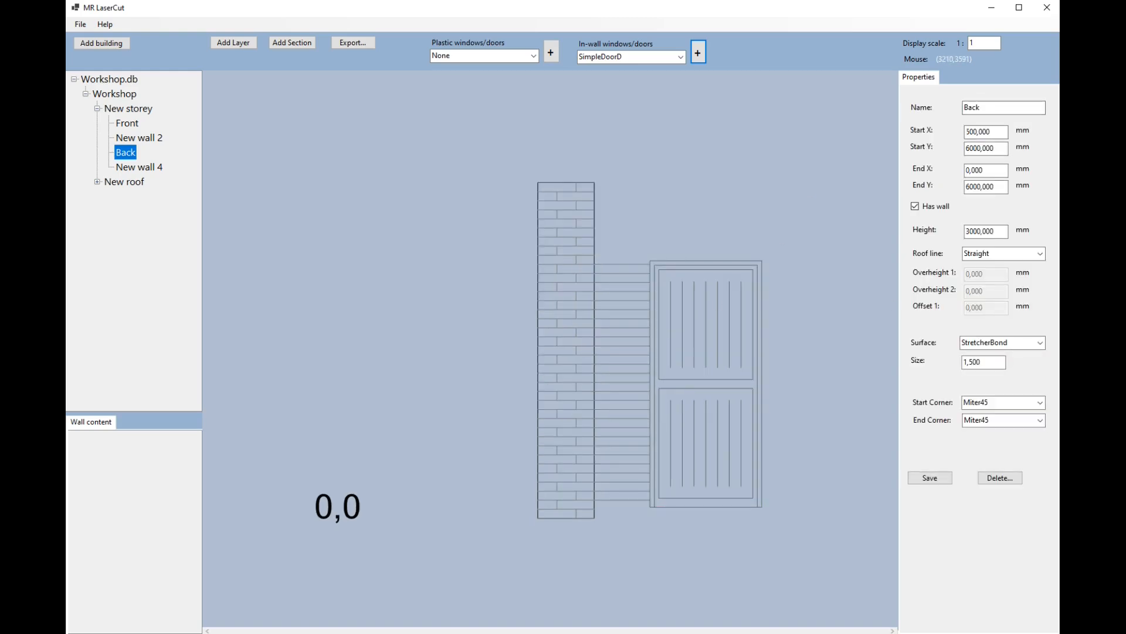
{"action": "left_click", "coordinate": [966, 131]}
{"action": "key", "text": "Delete"}
{"action": "key", "text": "Delete"}
{"action": "left_click", "coordinate": [966, 170]}
{"action": "type", "text": "1000"}
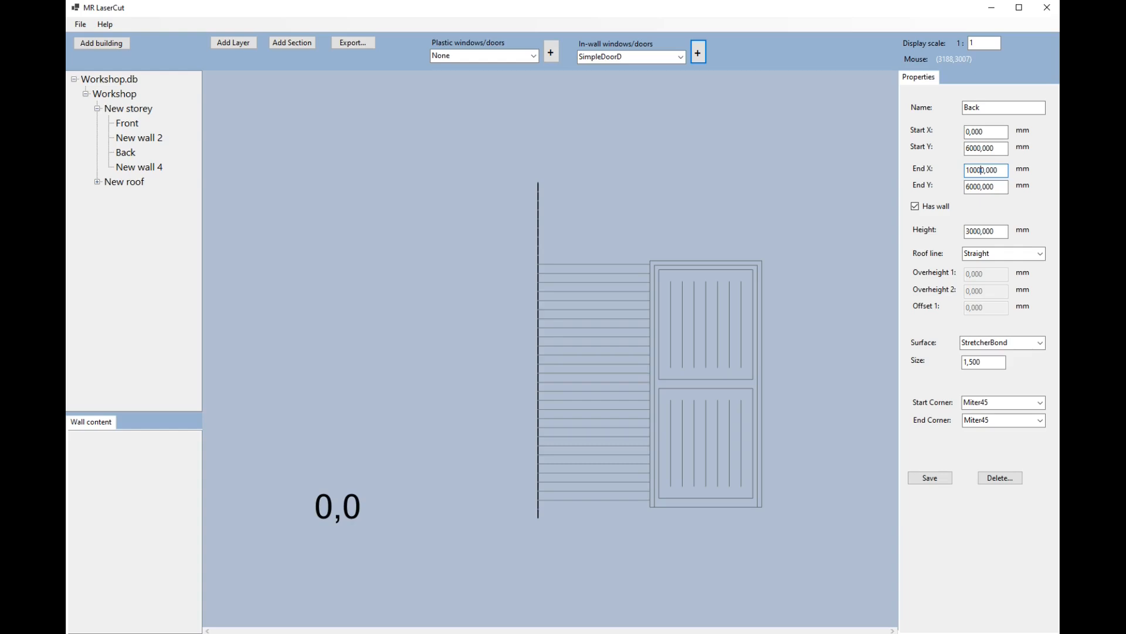
{"action": "left_click", "coordinate": [933, 477]}
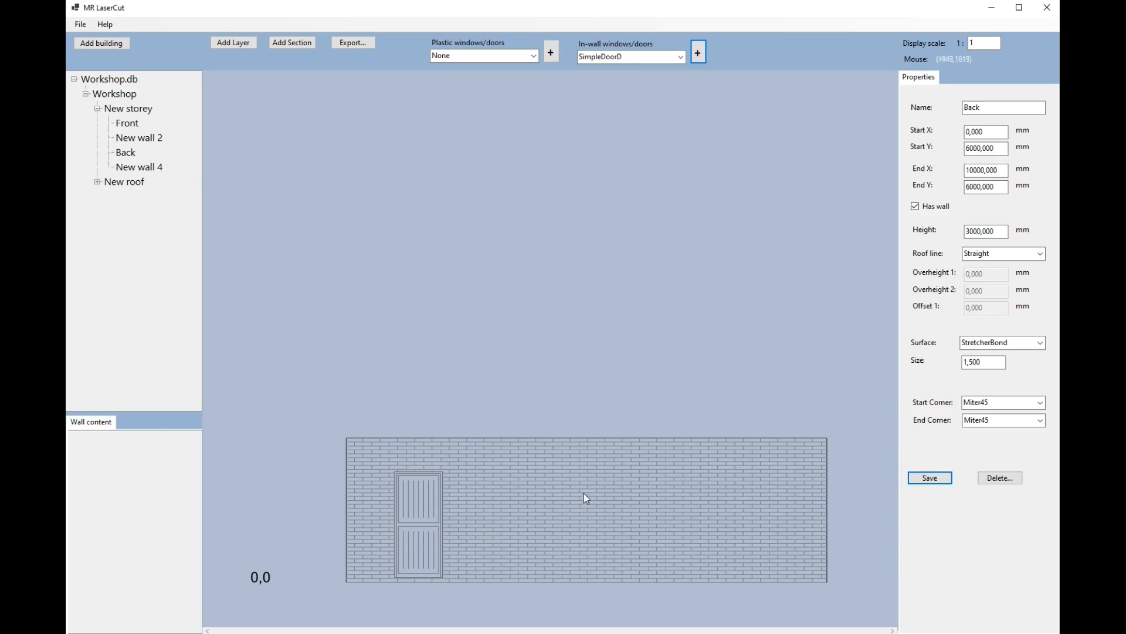
Step: Set the X position of the SimpleDoorD door in the Back wall to 500 mm and save it
{"action": "left_click", "coordinate": [127, 96]}
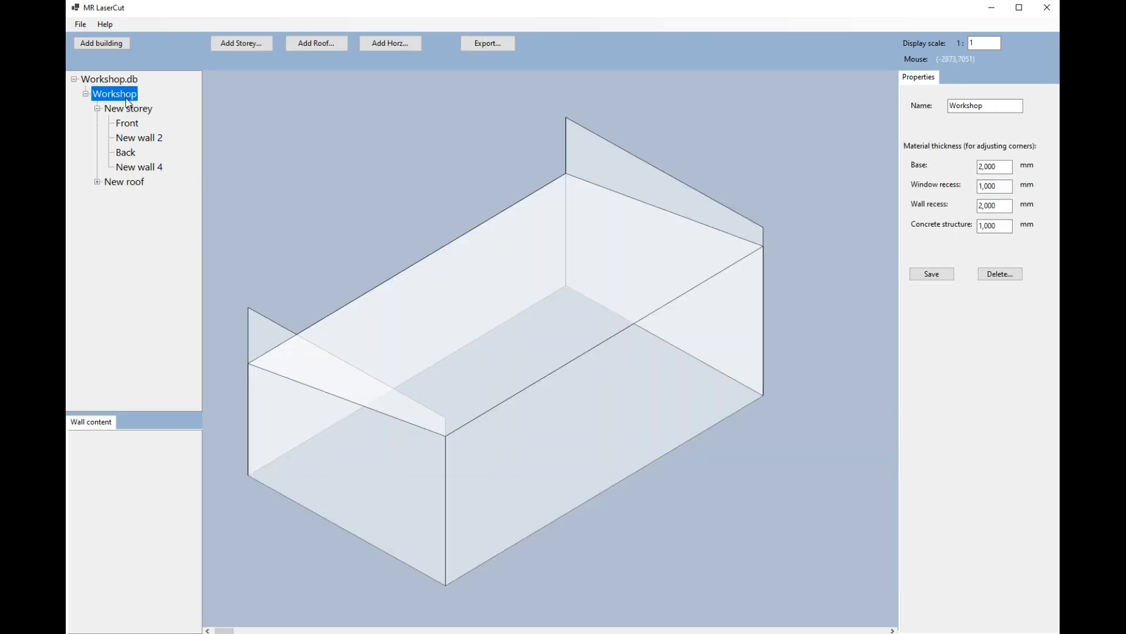
{"action": "left_click", "coordinate": [127, 154]}
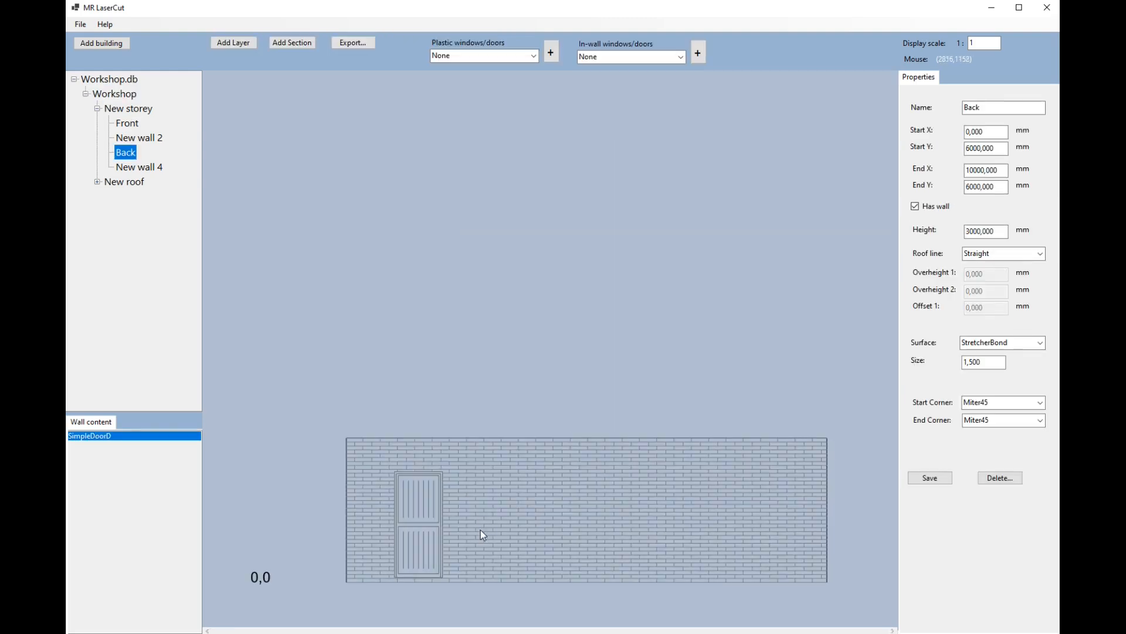
{"action": "left_click", "coordinate": [431, 521]}
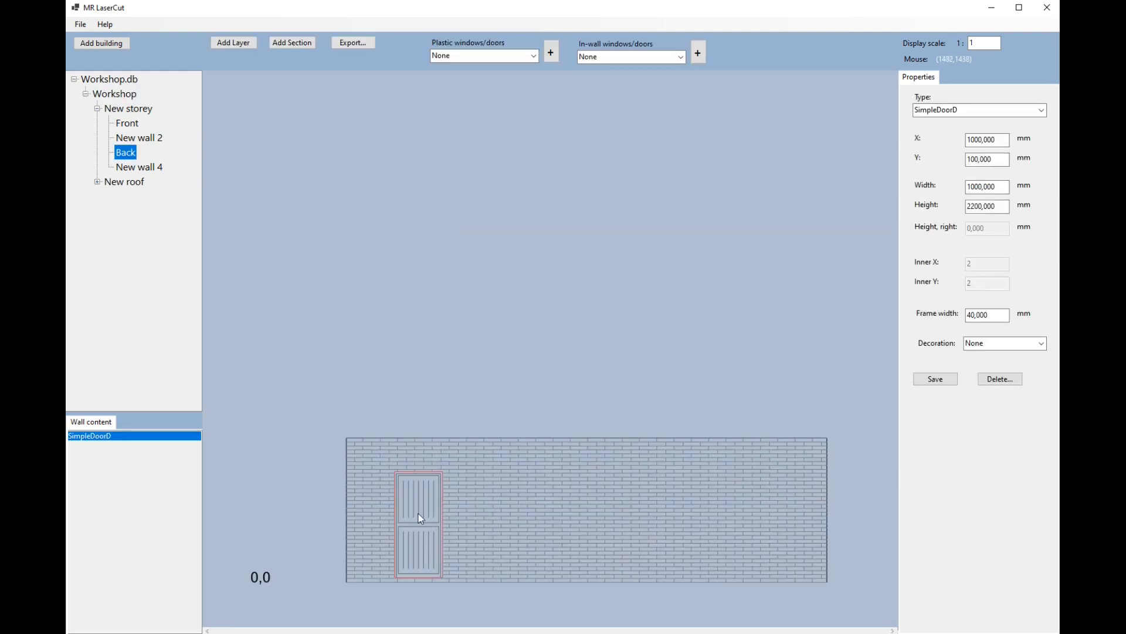
{"action": "left_click", "coordinate": [968, 140]}
{"action": "type", "text": "5"}
{"action": "key", "text": "Delete"}
{"action": "key", "text": "Delete"}
{"action": "left_click", "coordinate": [946, 379]}
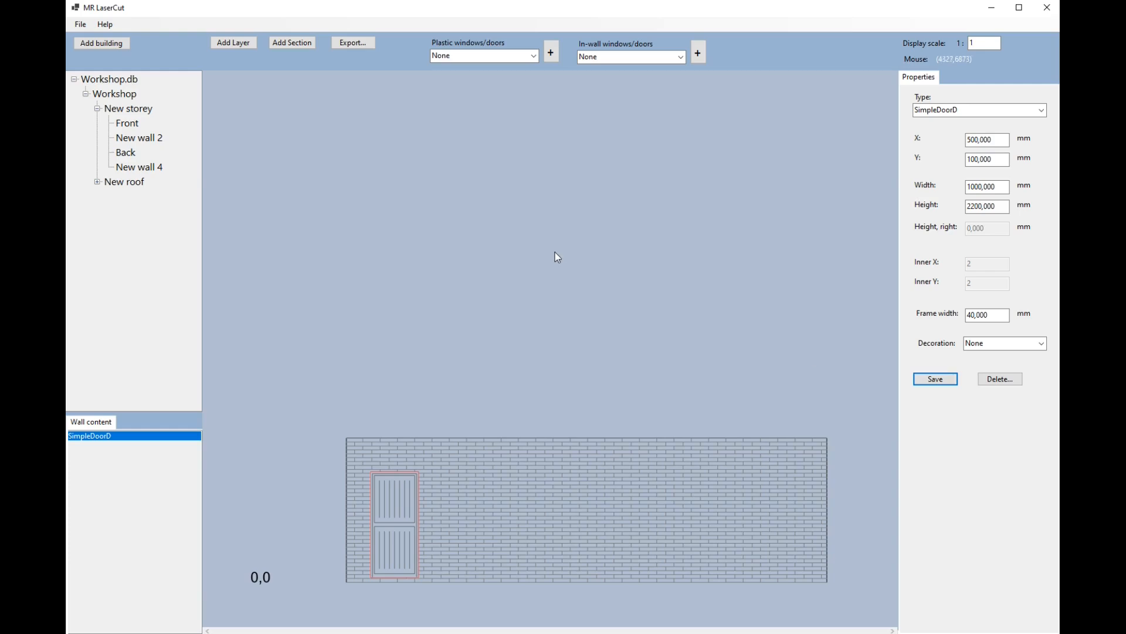
Step: Insert an in-wall SimpleWindow_Vert window into the Back wall
{"action": "left_click", "coordinate": [681, 57]}
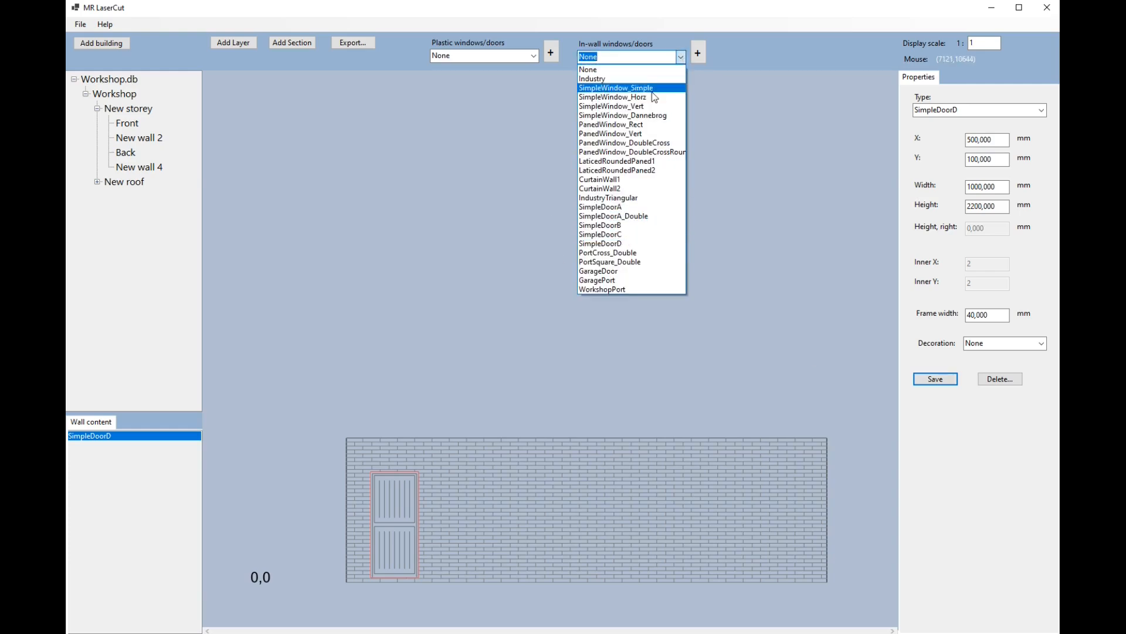
{"action": "left_click", "coordinate": [646, 107]}
{"action": "left_click", "coordinate": [700, 54]}
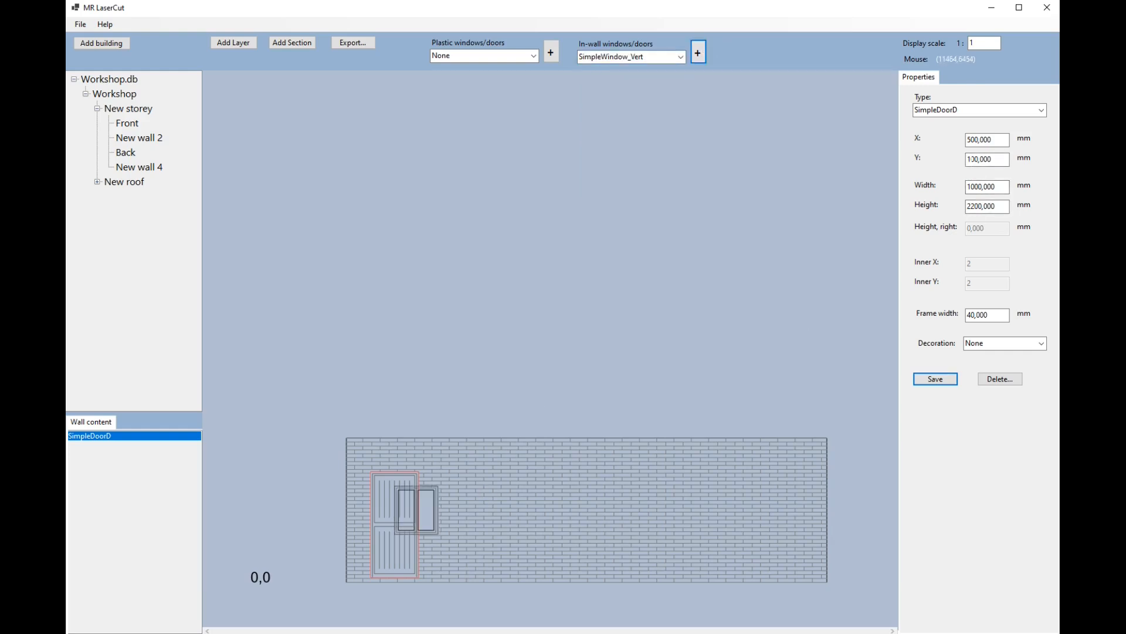
Step: Position the Back wall's SimpleWindow_Vert window at X 2000 mm and Y 1300 mm, and save it
{"action": "left_click", "coordinate": [431, 509]}
{"action": "left_click", "coordinate": [972, 159]}
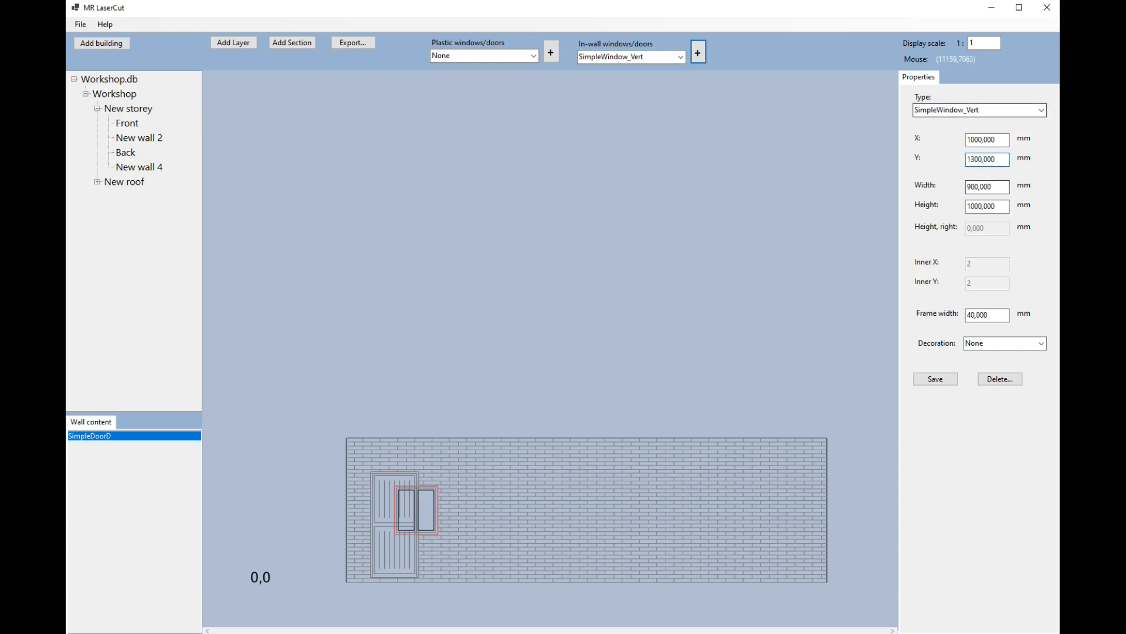
{"action": "left_click", "coordinate": [968, 140]}
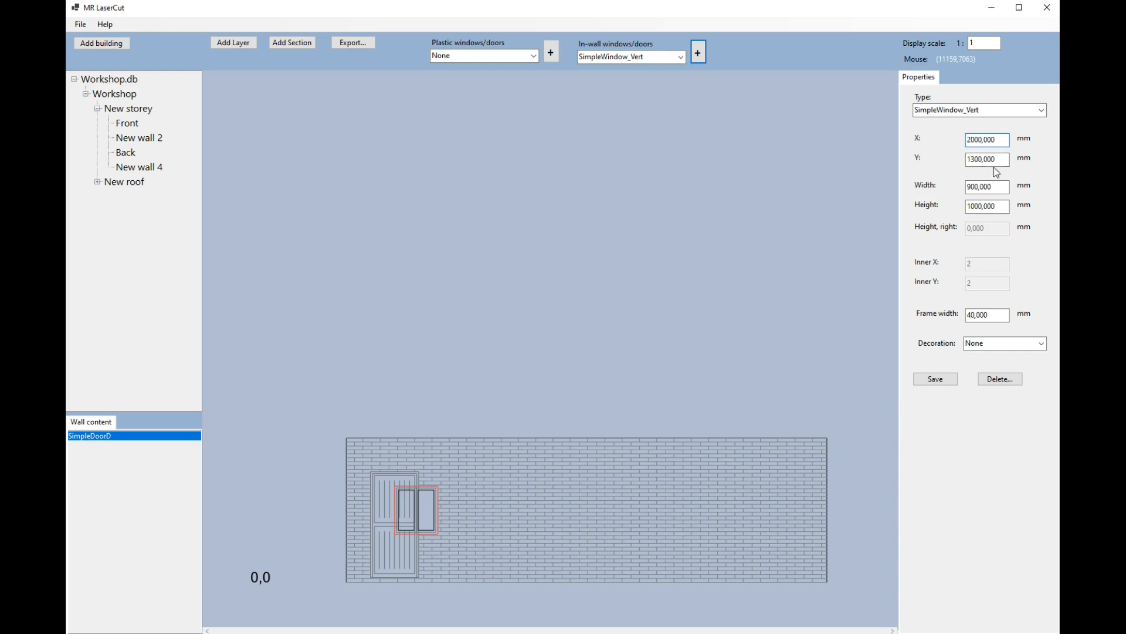
{"action": "left_click", "coordinate": [936, 380]}
{"action": "left_click", "coordinate": [723, 514]}
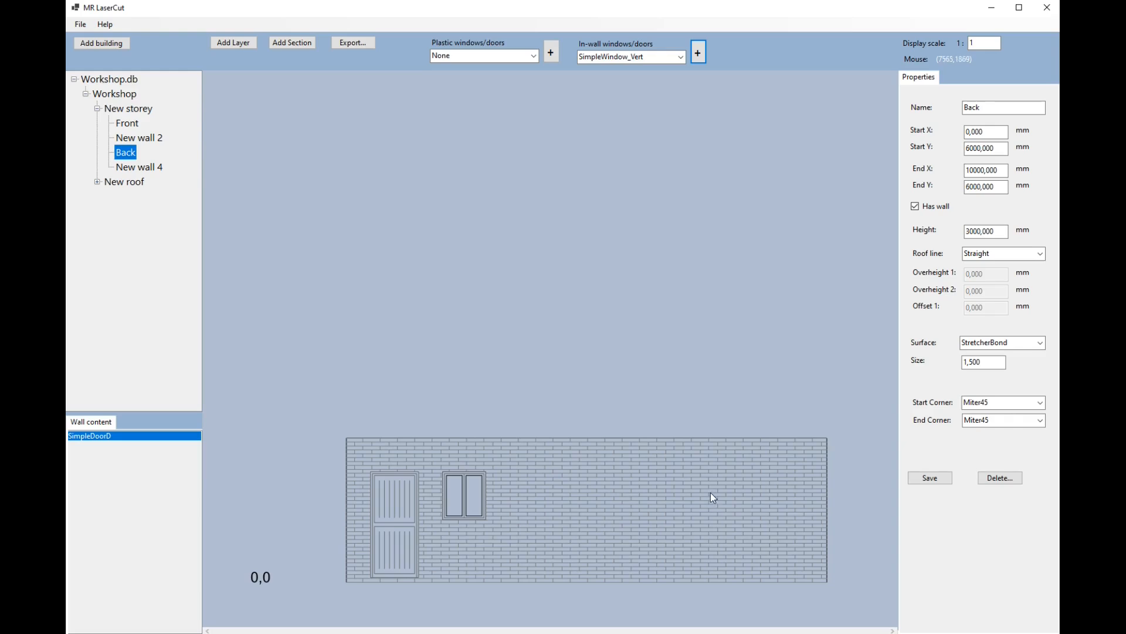
Step: Apply the StretcherBond surface to New wall 2 and save it
{"action": "left_click", "coordinate": [127, 139]}
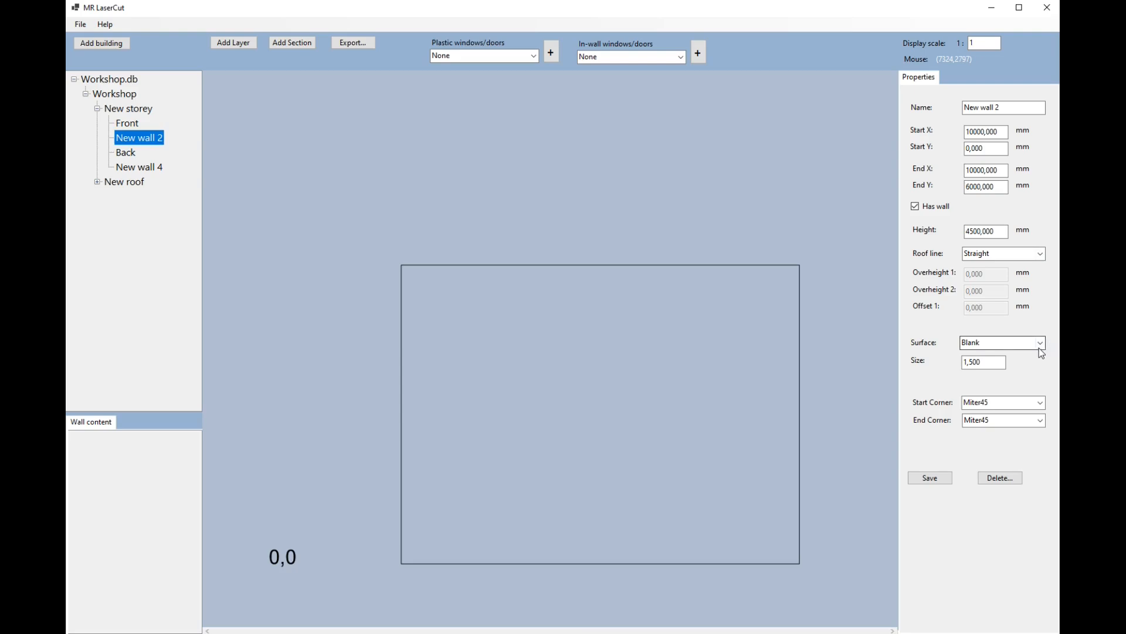
{"action": "left_click", "coordinate": [1041, 342]}
{"action": "left_click", "coordinate": [997, 359]}
{"action": "left_click", "coordinate": [946, 476]}
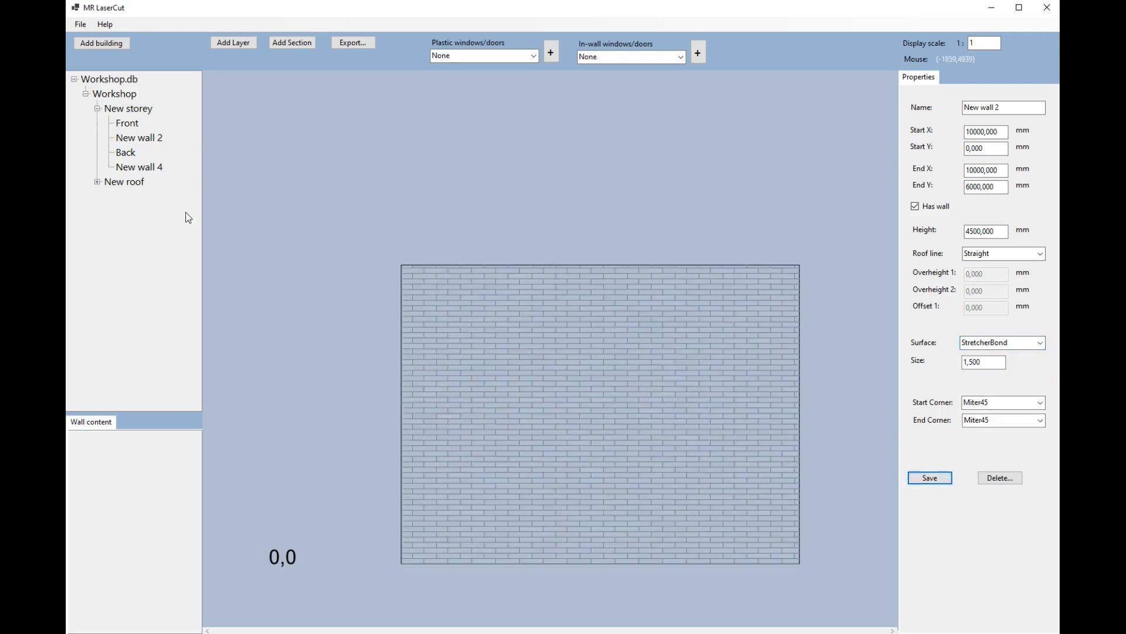
Step: Apply the EnglishBond surface to New wall 4 and save it
{"action": "left_click", "coordinate": [128, 170]}
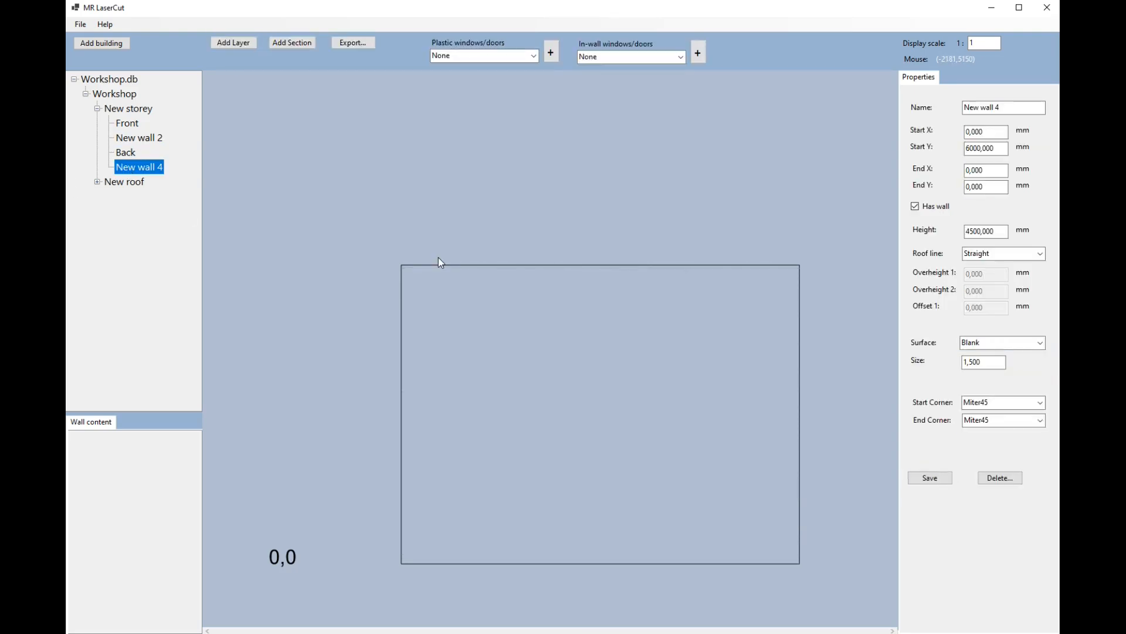
{"action": "left_click", "coordinate": [1041, 342]}
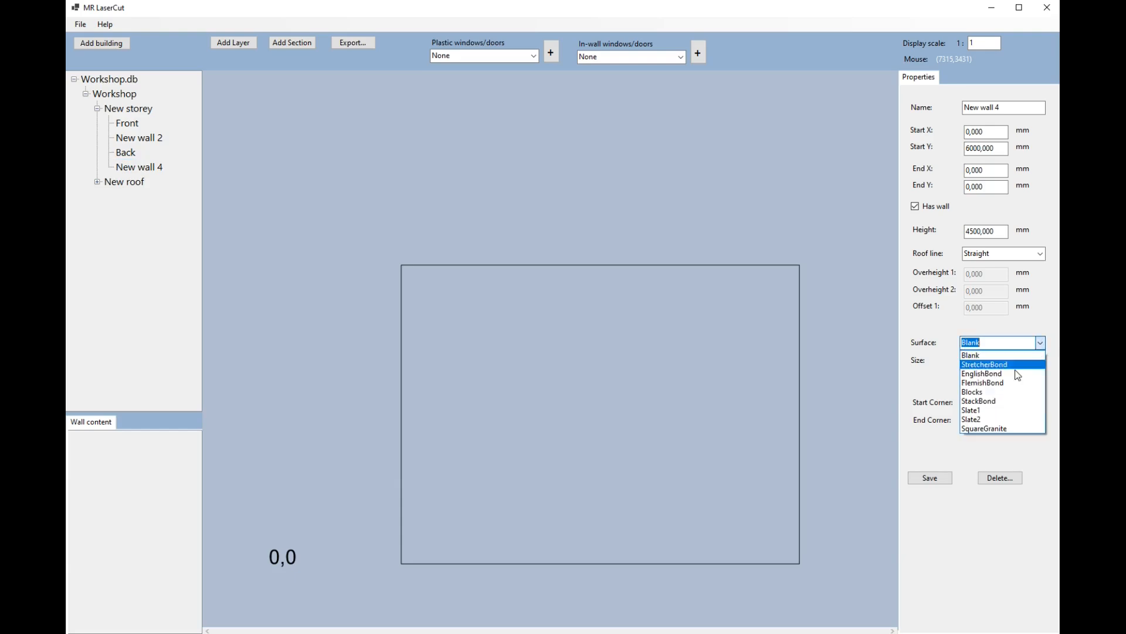
{"action": "left_click", "coordinate": [998, 368]}
{"action": "left_click", "coordinate": [936, 479]}
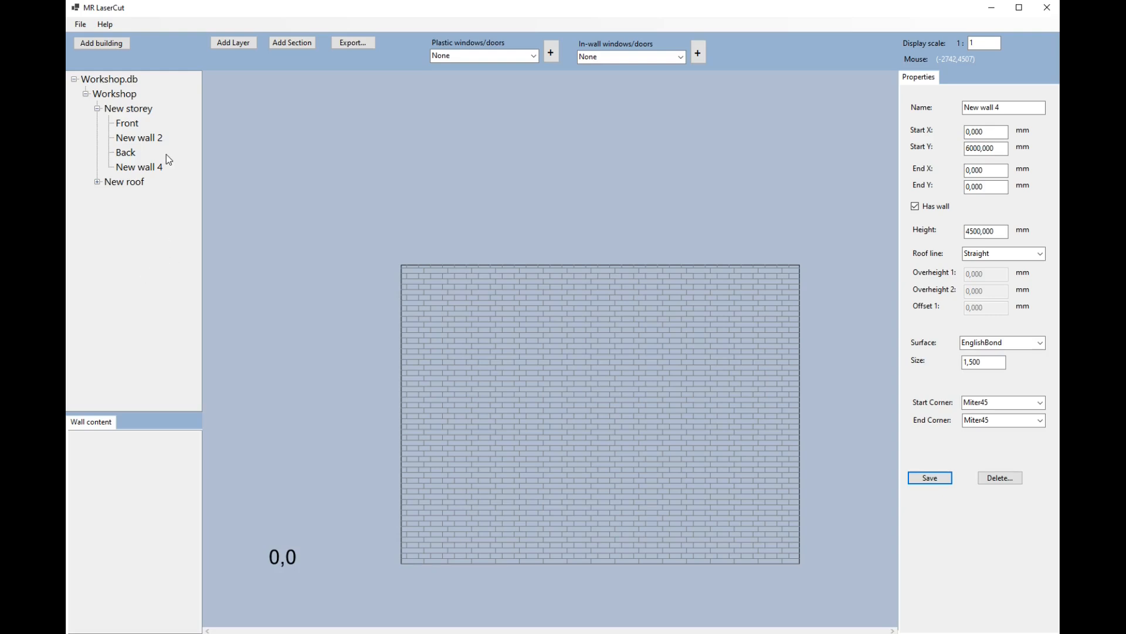
Step: Export the Workshop building to C:\MR Models\Export at scale 1/87 with separate windows/doors set to None
{"action": "left_click", "coordinate": [128, 96]}
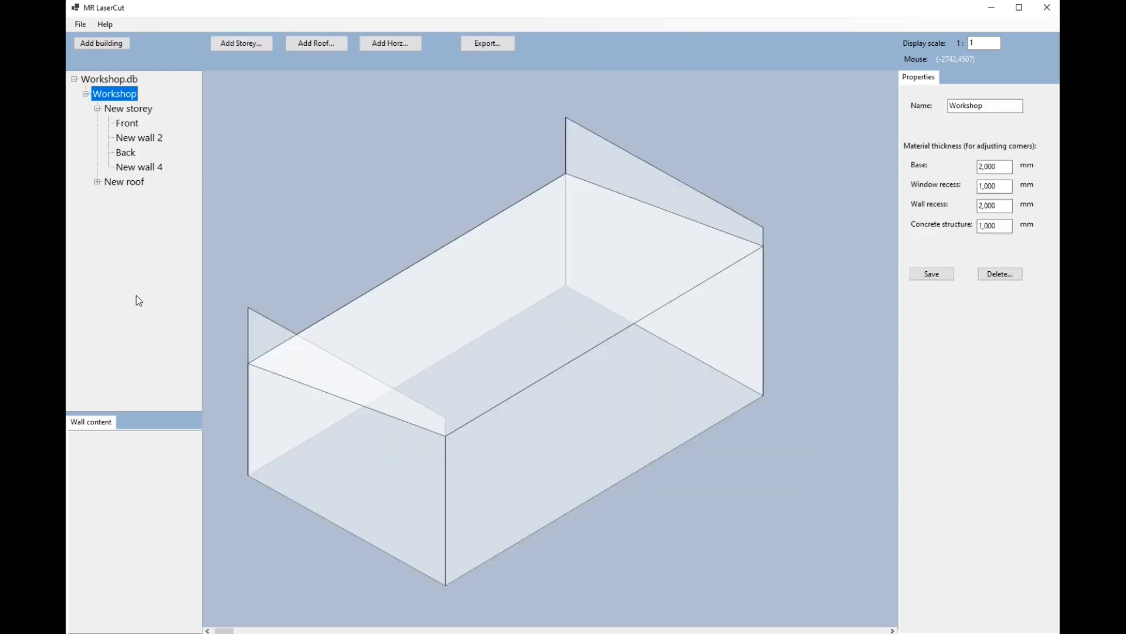
{"action": "left_click", "coordinate": [493, 46]}
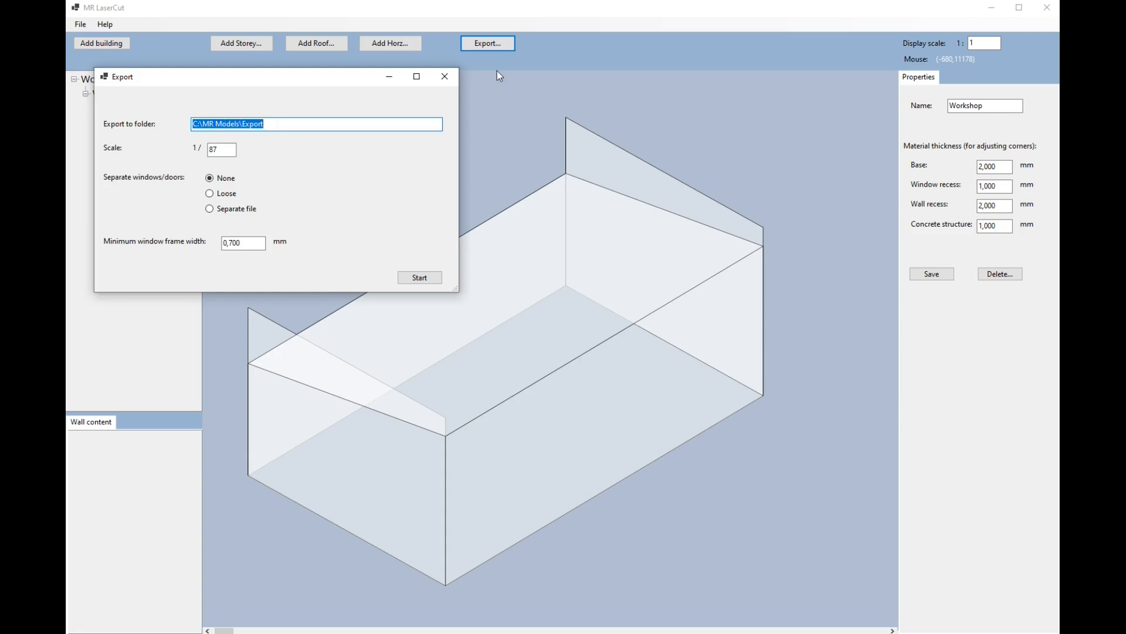
{"action": "left_click_drag", "start_coordinate": [193, 86], "coordinate": [193, 141]}
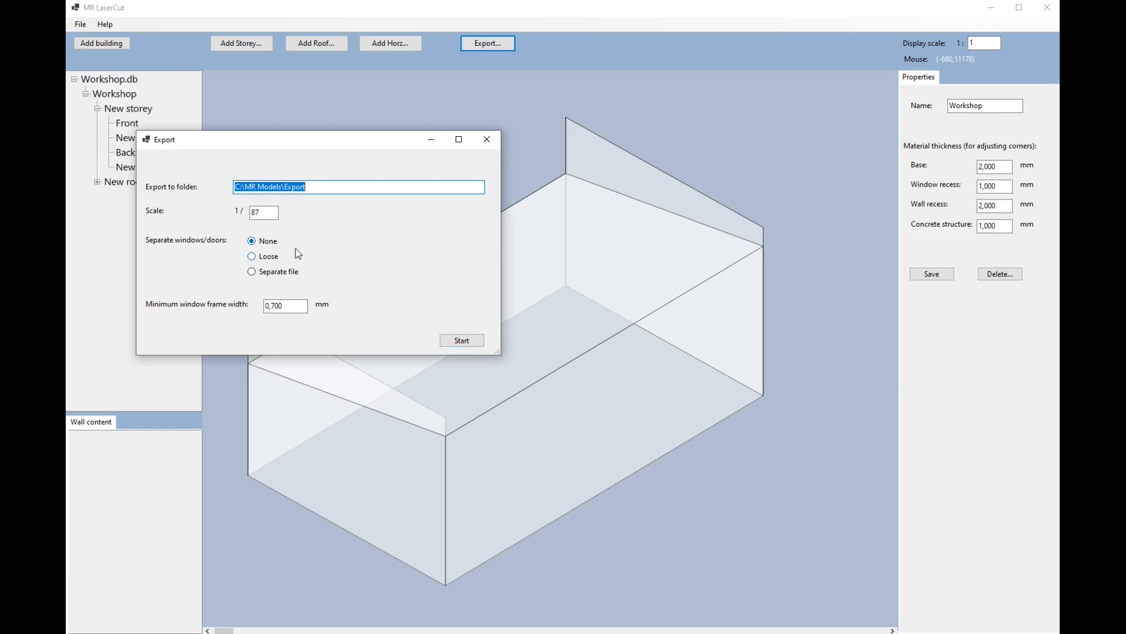
{"action": "left_click", "coordinate": [463, 341]}
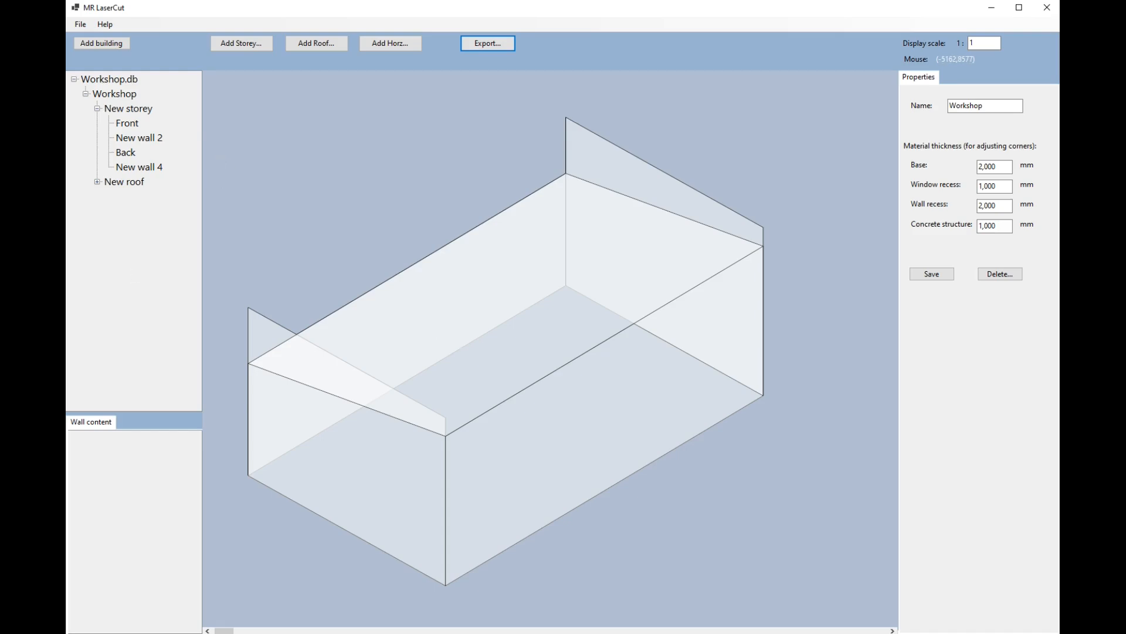
Step: Switch to LightBurn and import Engrave_Base_2mm.svg from the Wall_Front export folder
{"action": "key", "text": "alt+Tab"}
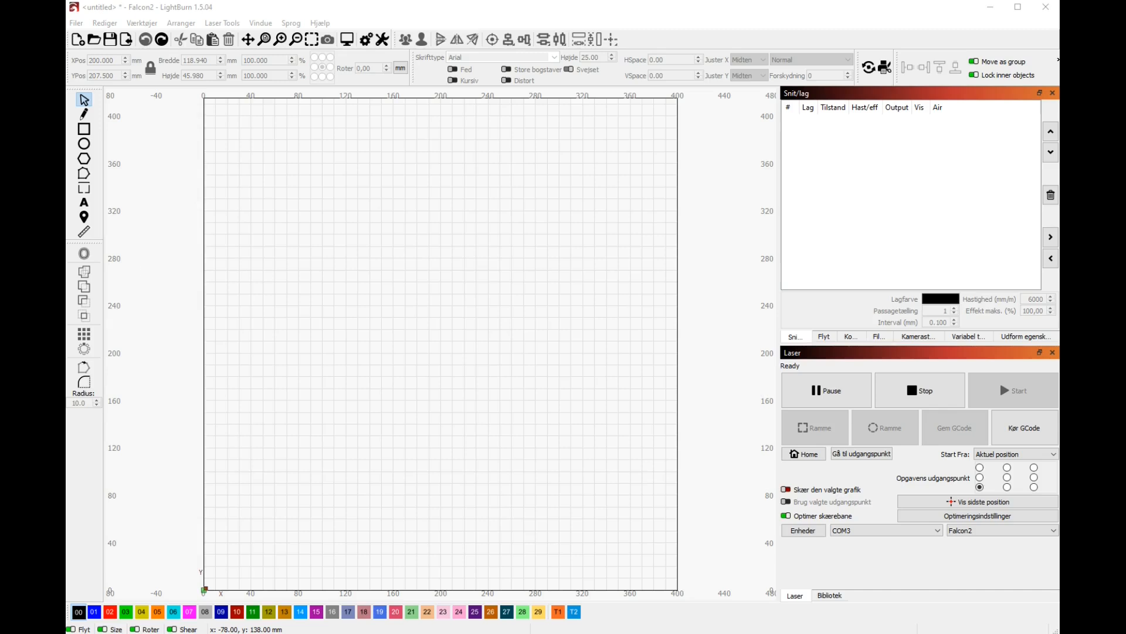
{"action": "left_click", "coordinate": [77, 24]}
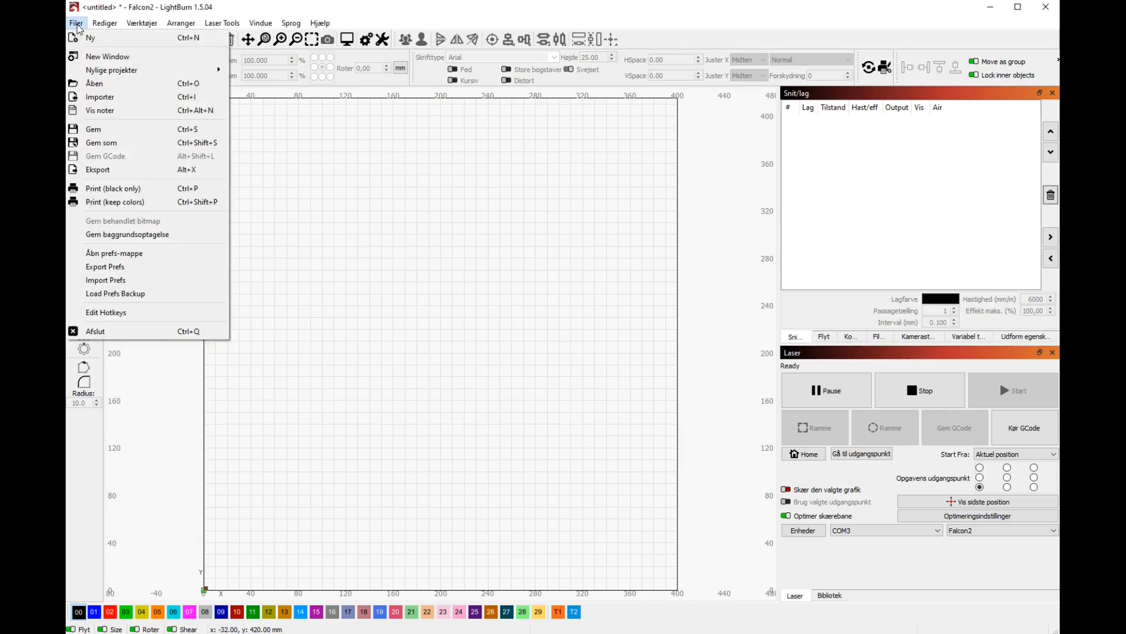
{"action": "left_click", "coordinate": [105, 97]}
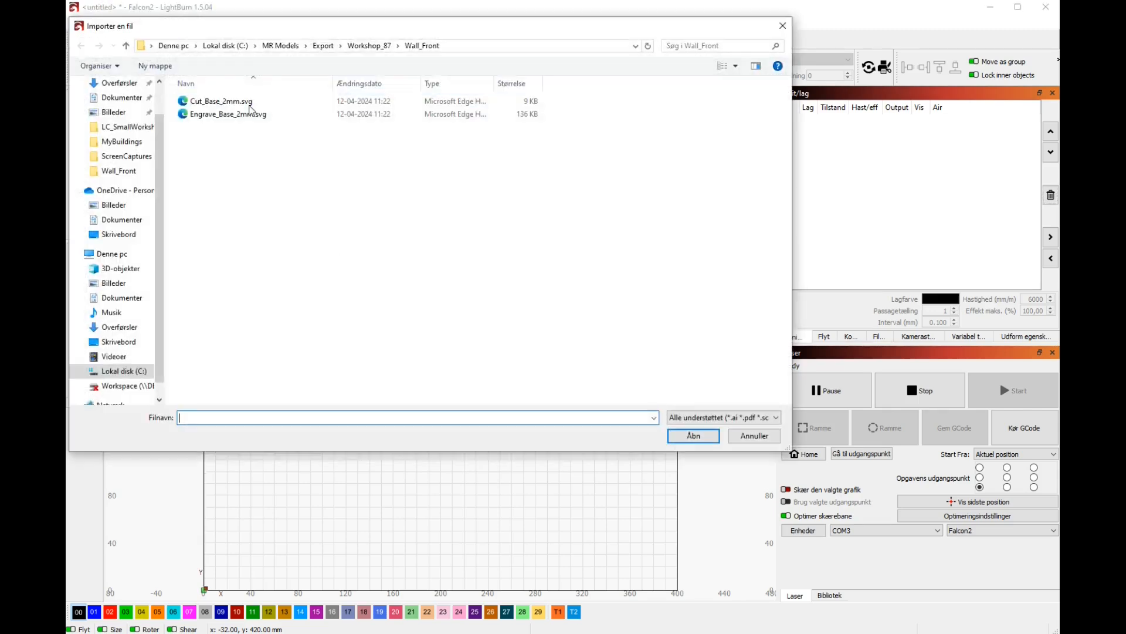
{"action": "double_click", "coordinate": [225, 114]}
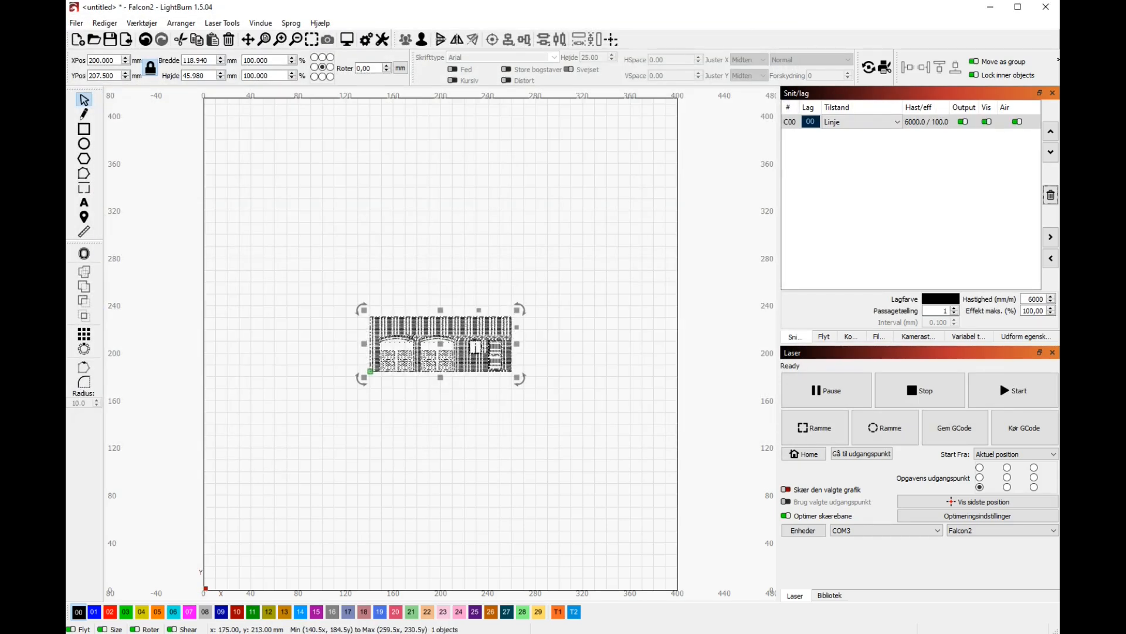
Step: Position the imported front wall engraving at X 70 mm and Y 30 mm on the work area
{"action": "left_click", "coordinate": [91, 59]}
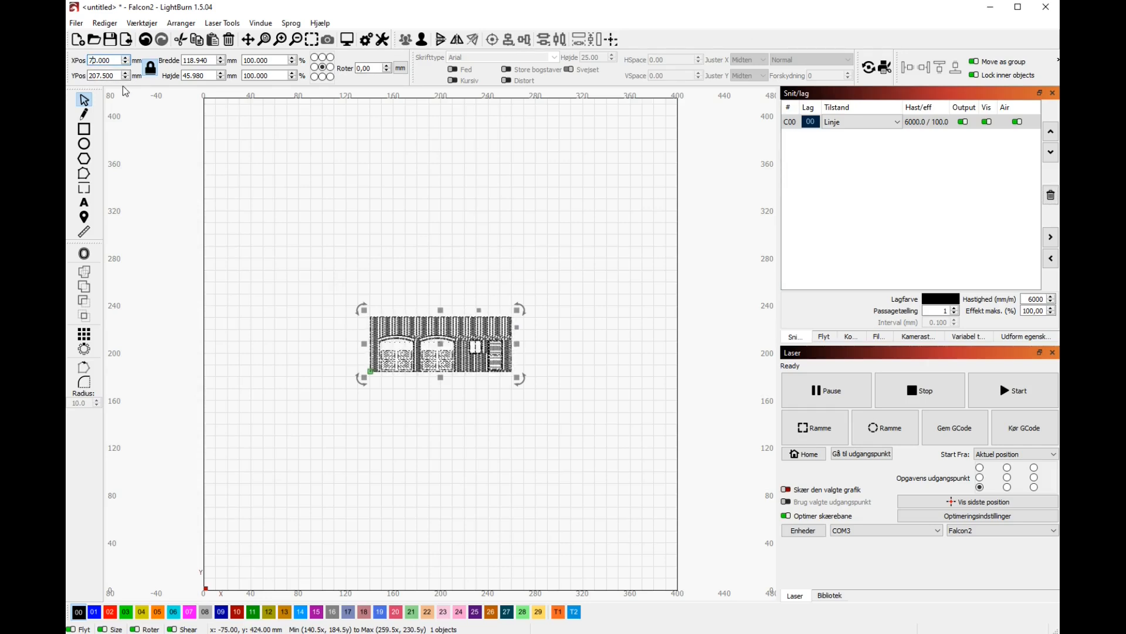
{"action": "key", "text": "Return"}
{"action": "key", "text": "Tab"}
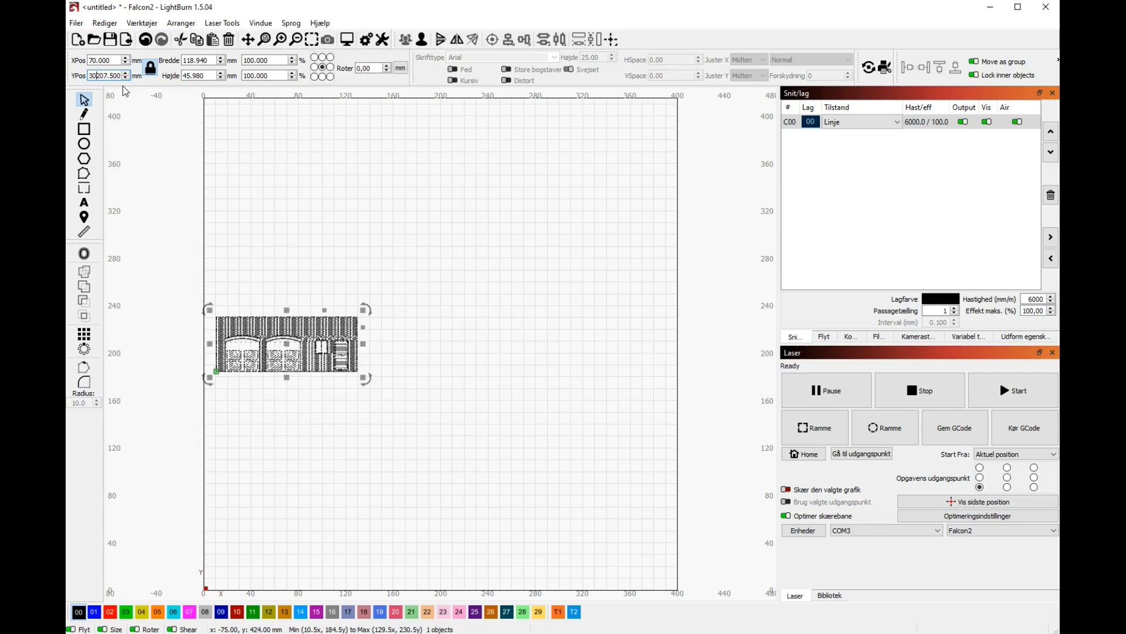
{"action": "type", "text": "300"}
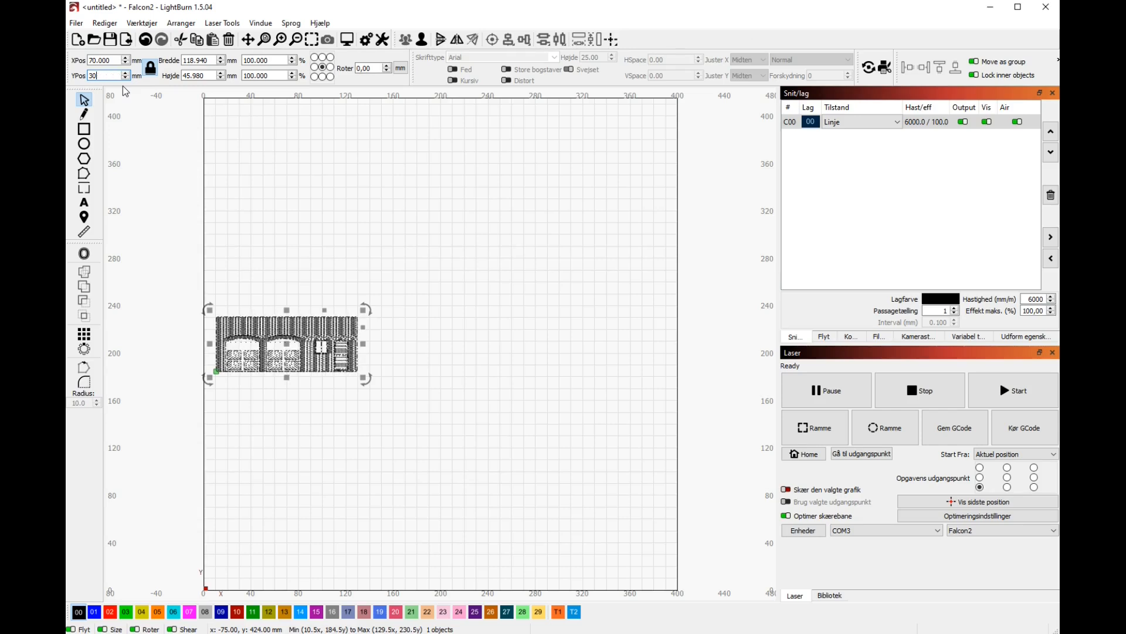
{"action": "key", "text": "Return"}
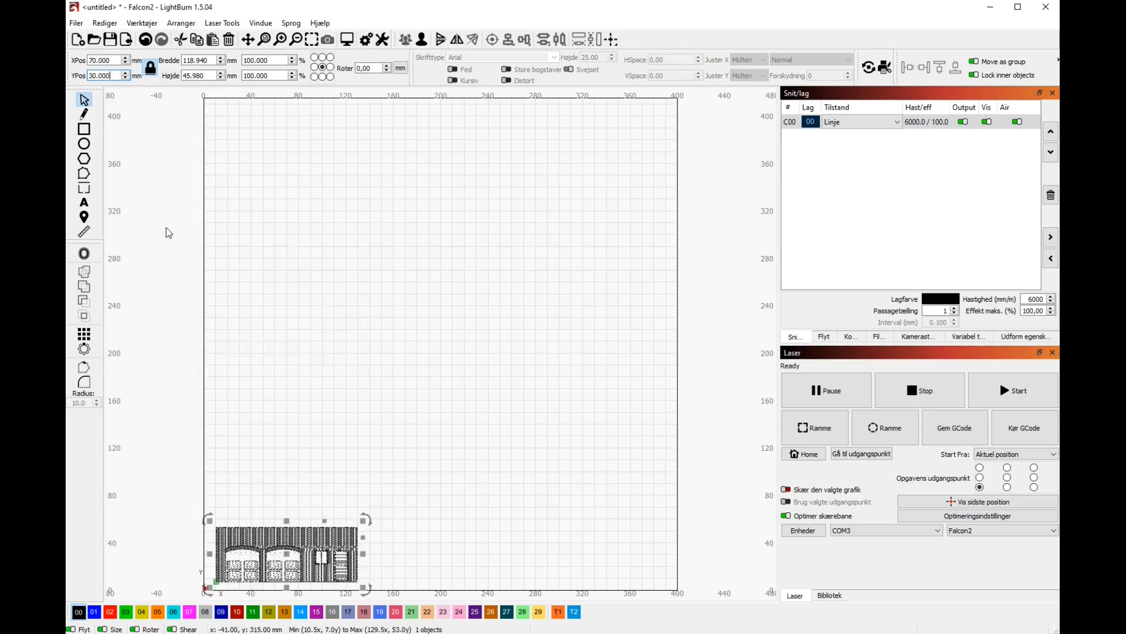
Step: Assign the MDF 2mm ENGRAVE material preset from the library to the engraving's layer 00
{"action": "left_click", "coordinate": [829, 596]}
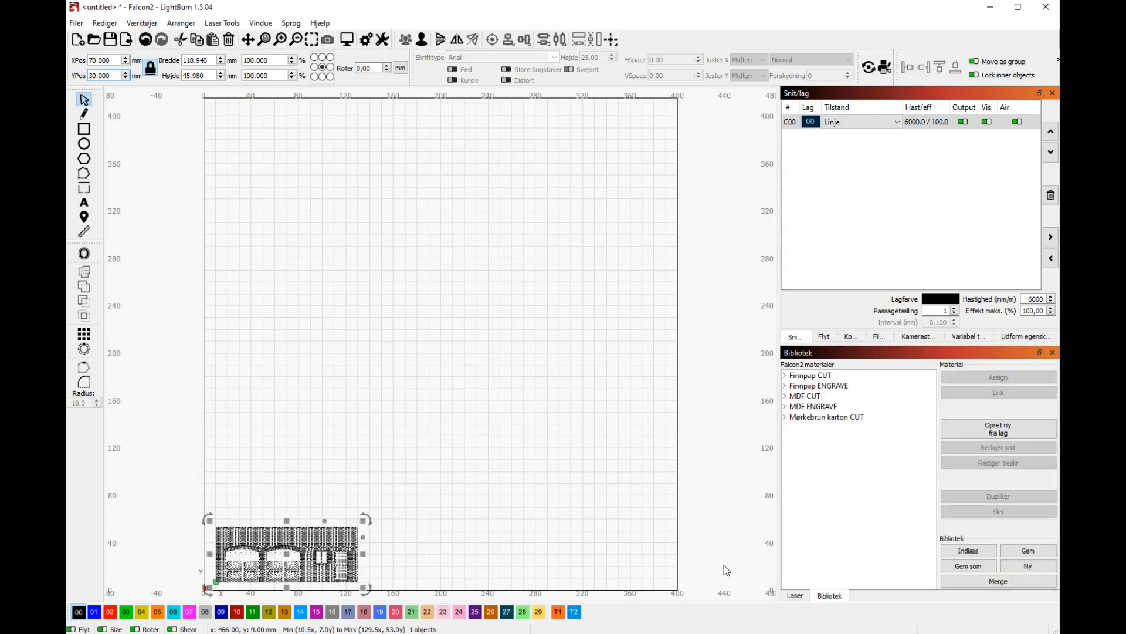
{"action": "left_click", "coordinate": [785, 406]}
{"action": "left_click", "coordinate": [810, 417]}
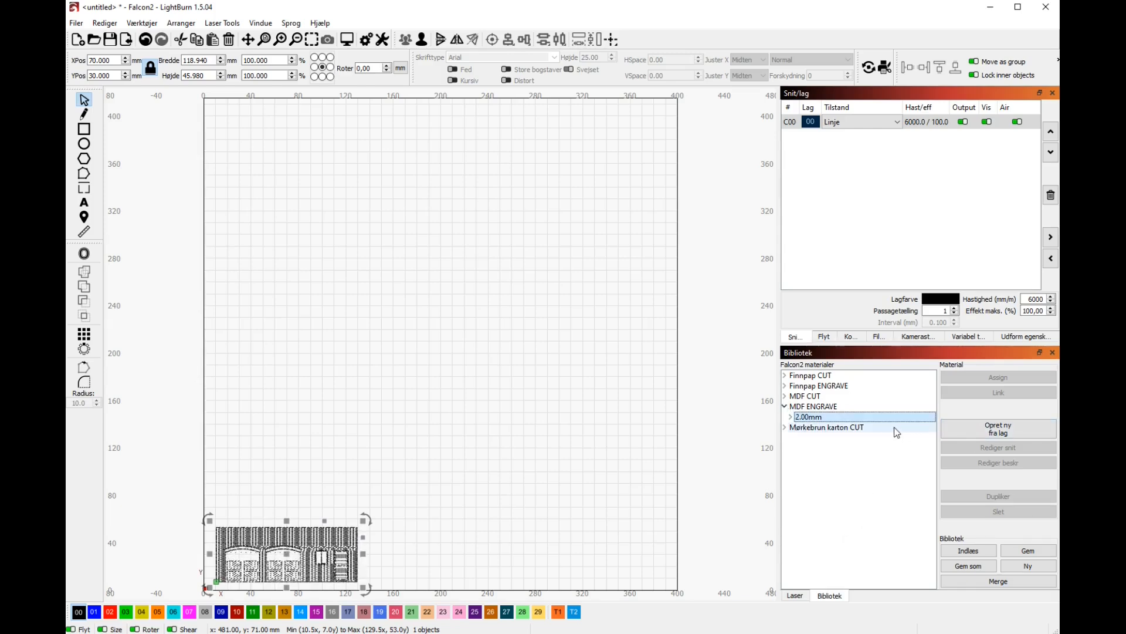
{"action": "left_click", "coordinate": [850, 123]}
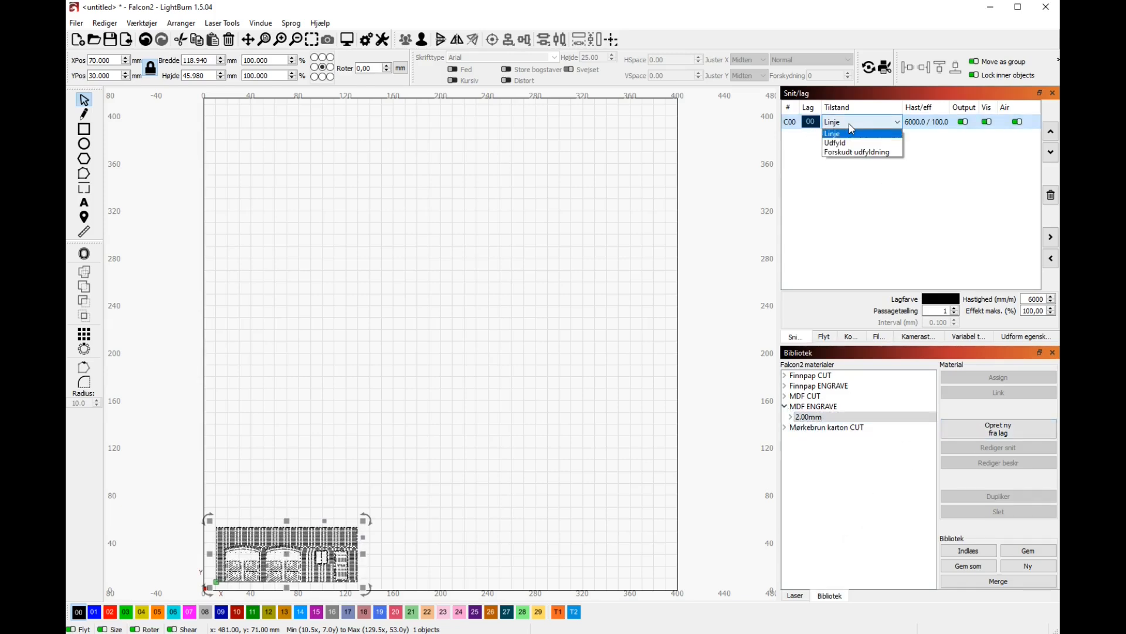
{"action": "left_click", "coordinate": [932, 125]}
{"action": "left_click", "coordinate": [813, 418]}
{"action": "left_click", "coordinate": [791, 416]}
{"action": "left_click", "coordinate": [850, 428]}
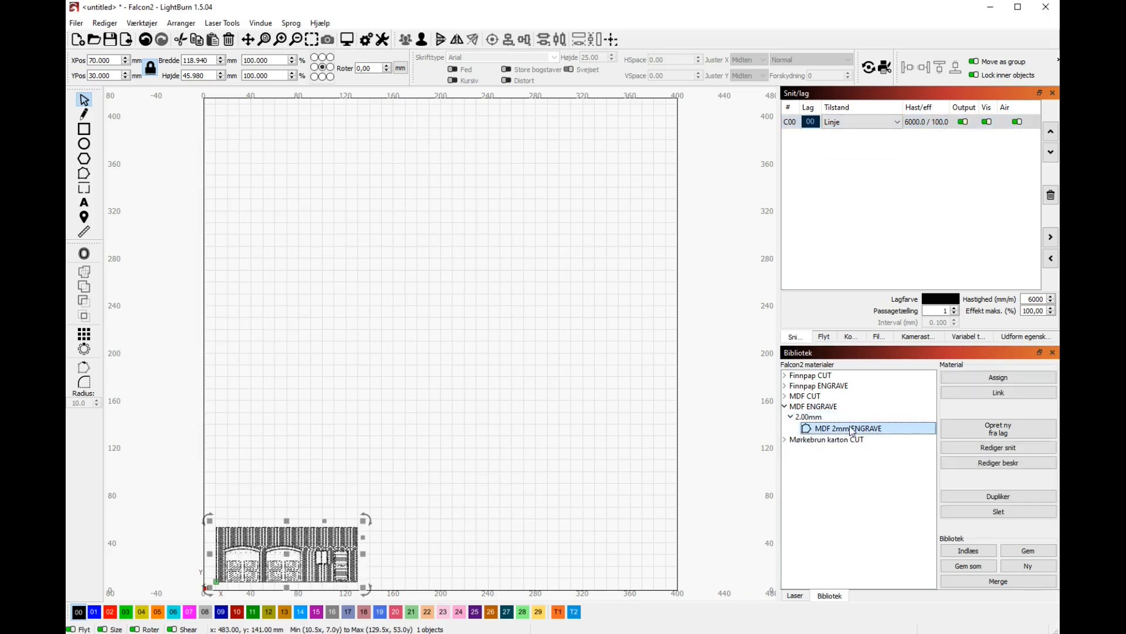
{"action": "left_click", "coordinate": [1000, 377]}
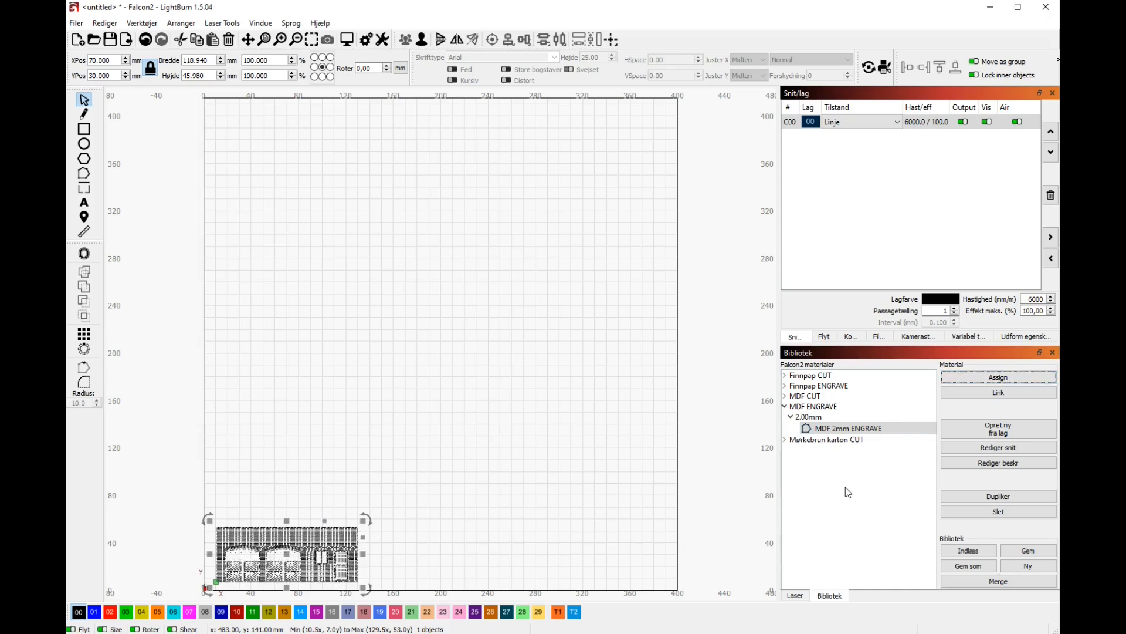
Step: Import Cut_Base_2mm.svg from the Wall_Front export folder
{"action": "left_click", "coordinate": [76, 23]}
{"action": "left_click", "coordinate": [110, 94]}
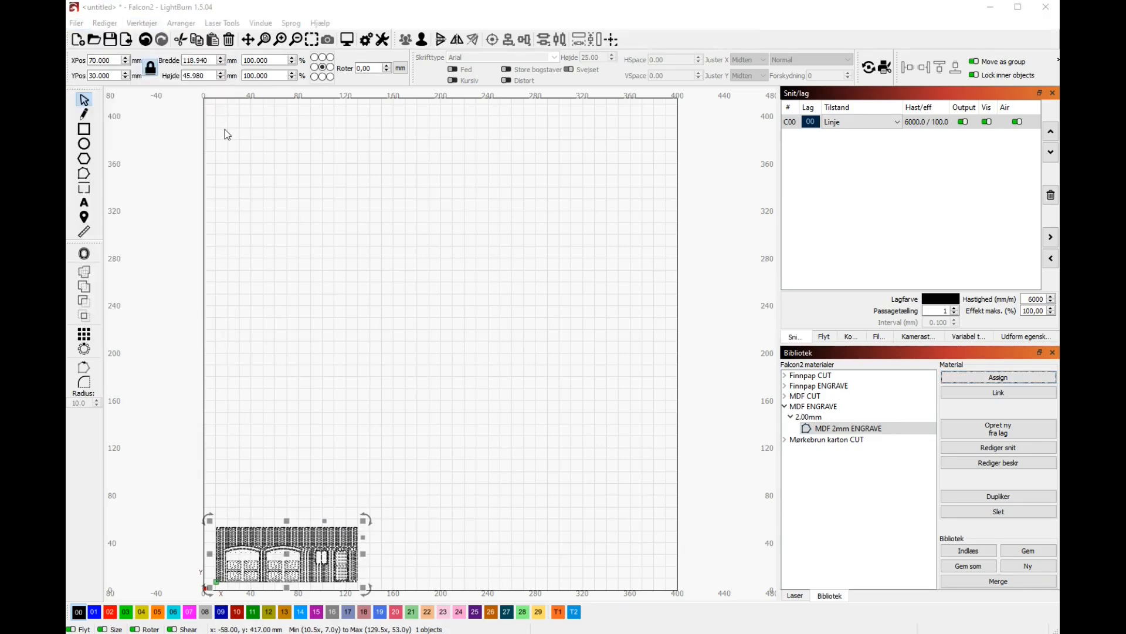
{"action": "double_click", "coordinate": [223, 102]}
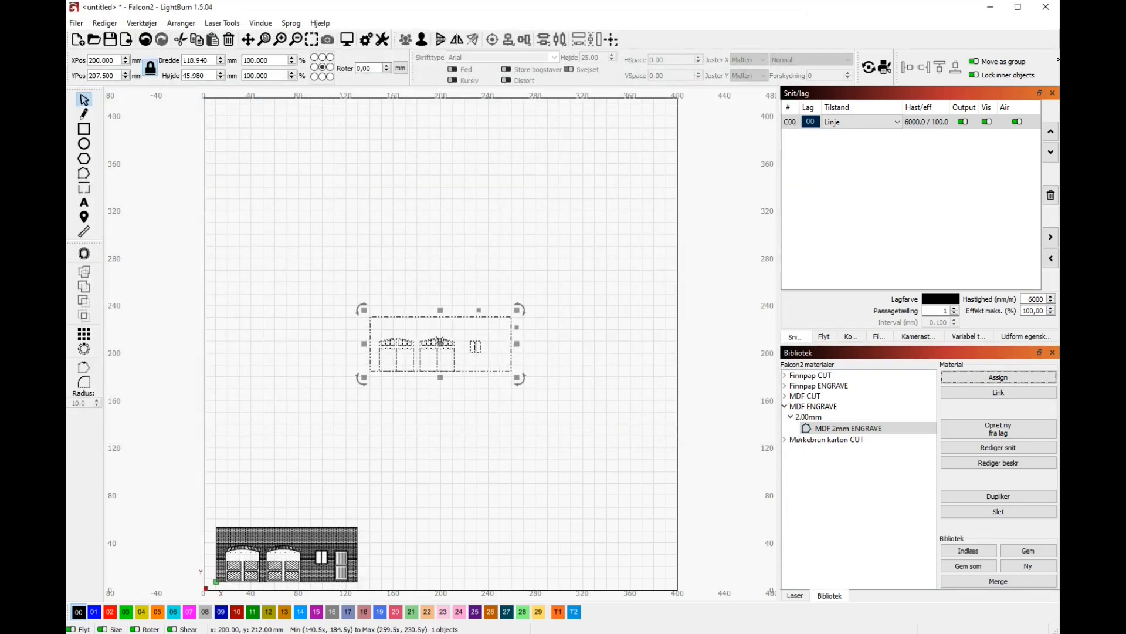
Step: Position the imported front wall cut outline at X 70 mm and Y 30 mm, over the engraving
{"action": "left_click_drag", "start_coordinate": [118, 60], "coordinate": [67, 78]}
{"action": "type", "text": "70"}
{"action": "key", "text": "Tab"}
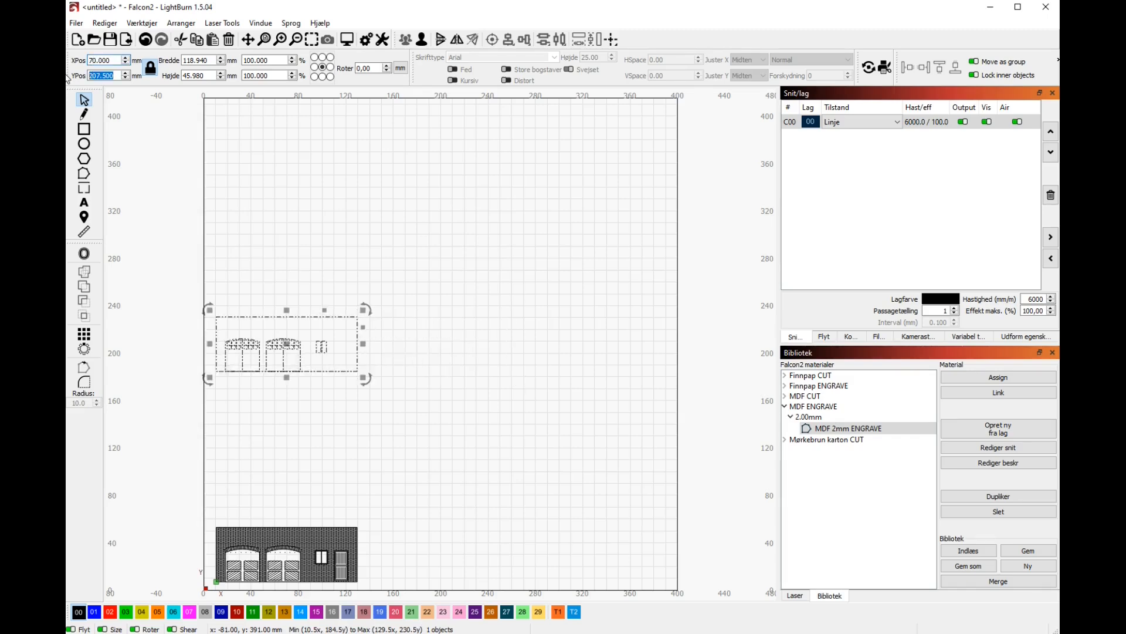
{"action": "type", "text": "30"}
{"action": "key", "text": "Tab"}
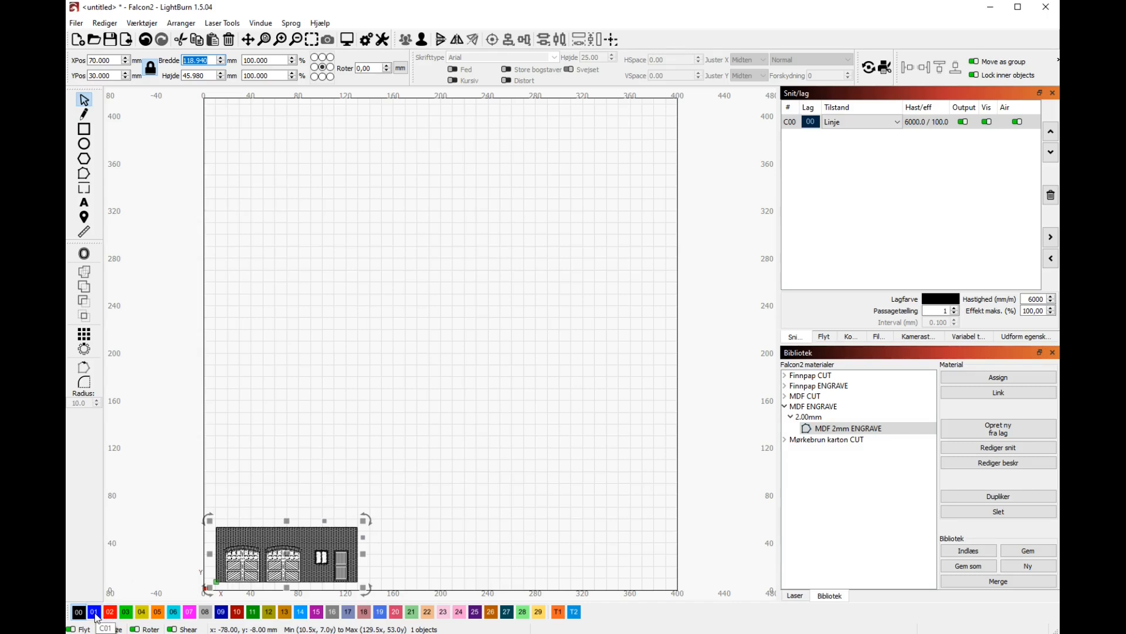
Step: Put the front wall cut outline on layer 01 and assign that layer the MDF 2mm CUT material preset
{"action": "left_click", "coordinate": [95, 612]}
{"action": "left_click", "coordinate": [915, 137]}
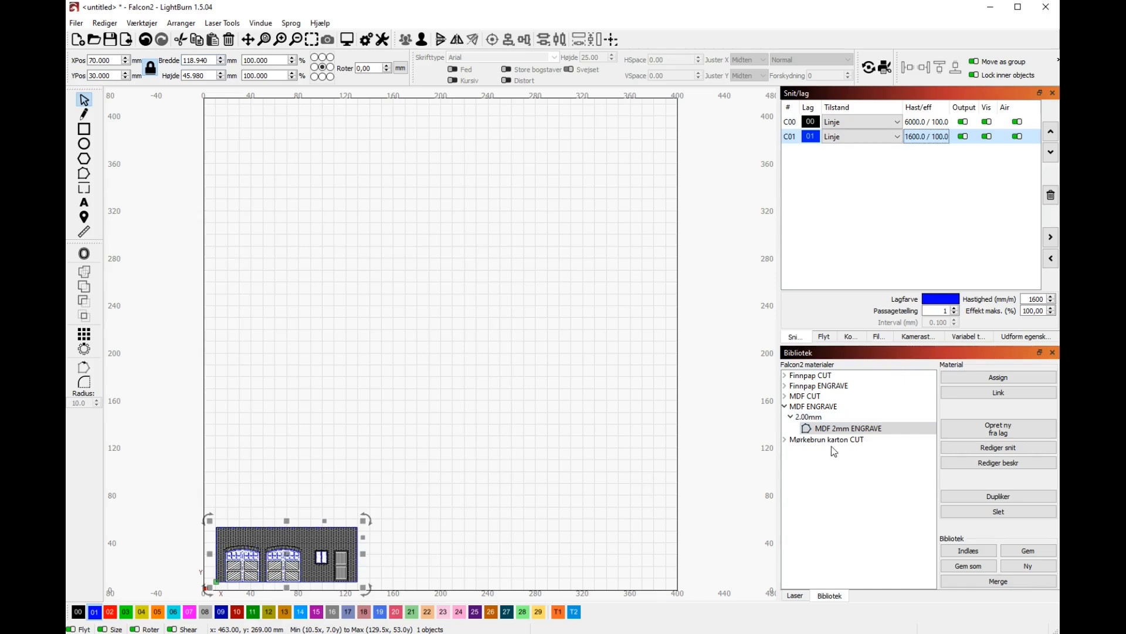
{"action": "left_click", "coordinate": [785, 396]}
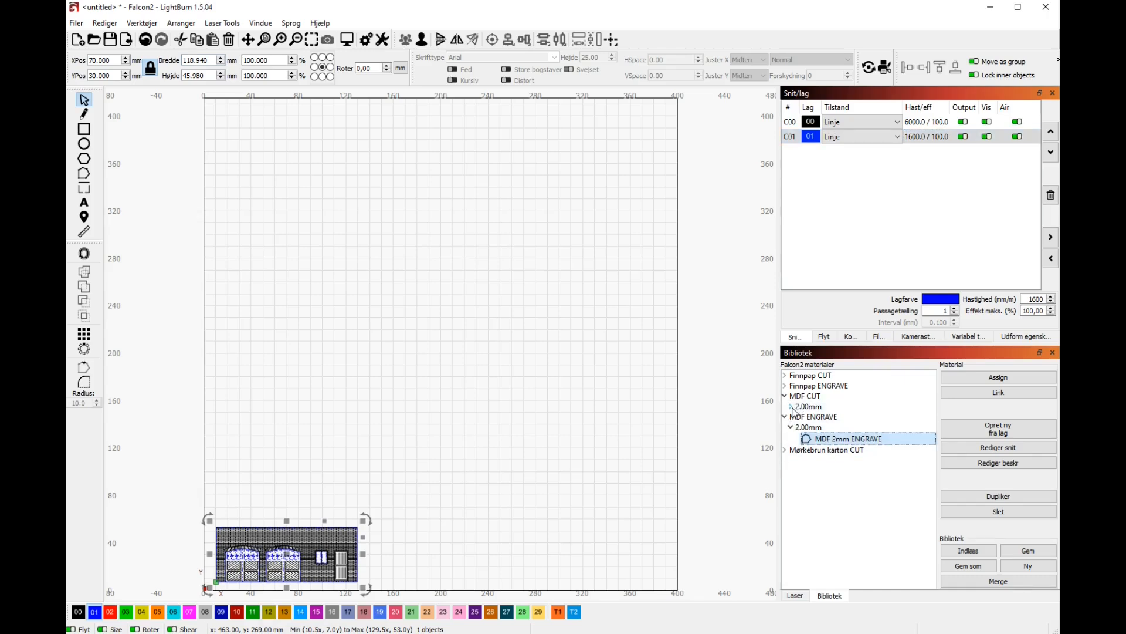
{"action": "left_click", "coordinate": [791, 407]}
{"action": "left_click", "coordinate": [836, 418]}
{"action": "left_click", "coordinate": [1002, 380]}
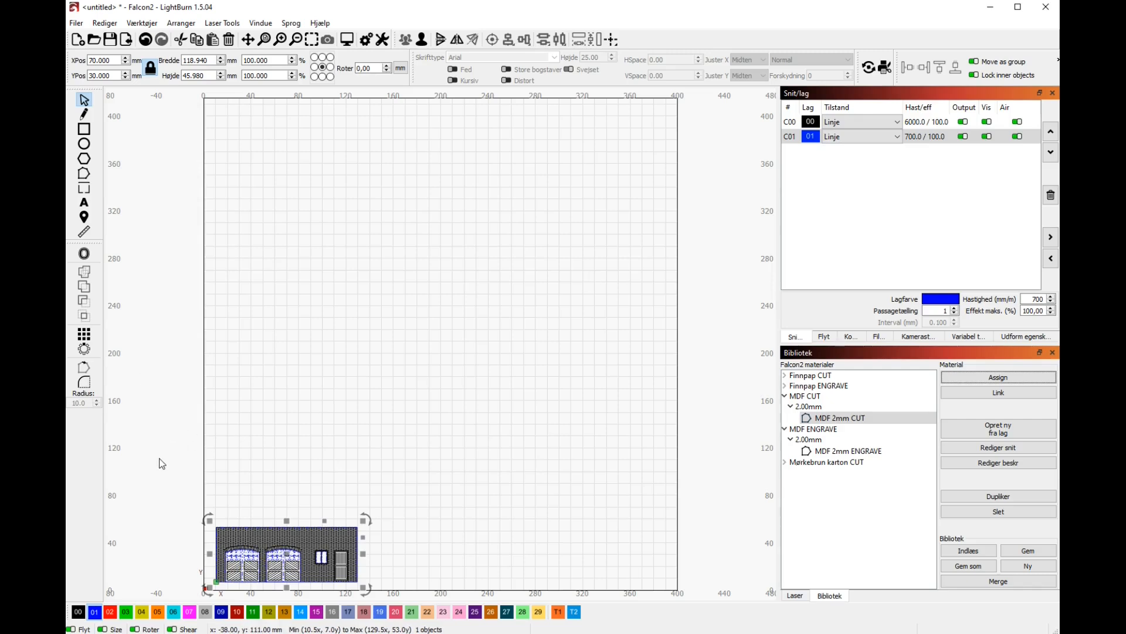
Step: Import the base engraving SVG from the Wall_Back folder of Workshop_87 and place it just above the front wall
{"action": "left_click", "coordinate": [77, 23]}
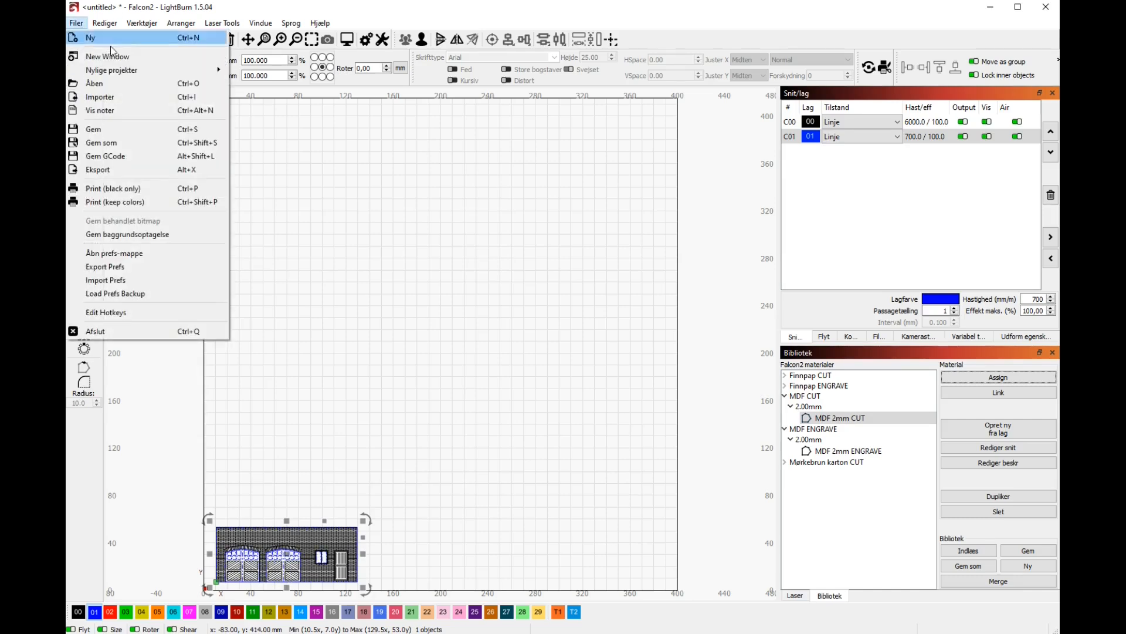
{"action": "left_click", "coordinate": [98, 97]}
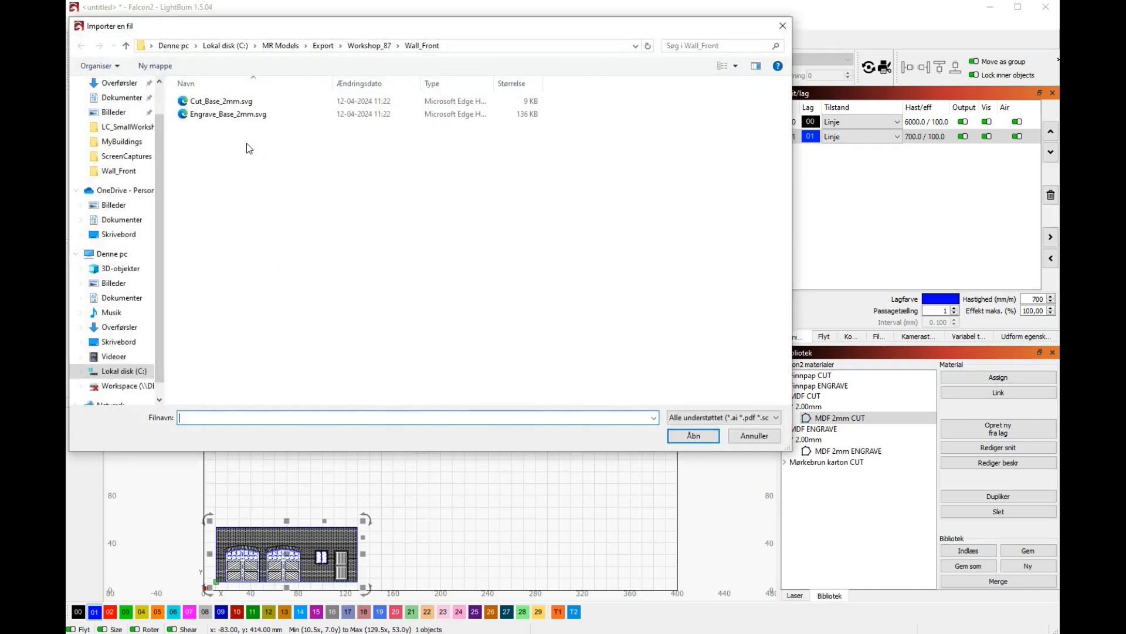
{"action": "left_click", "coordinate": [369, 45]}
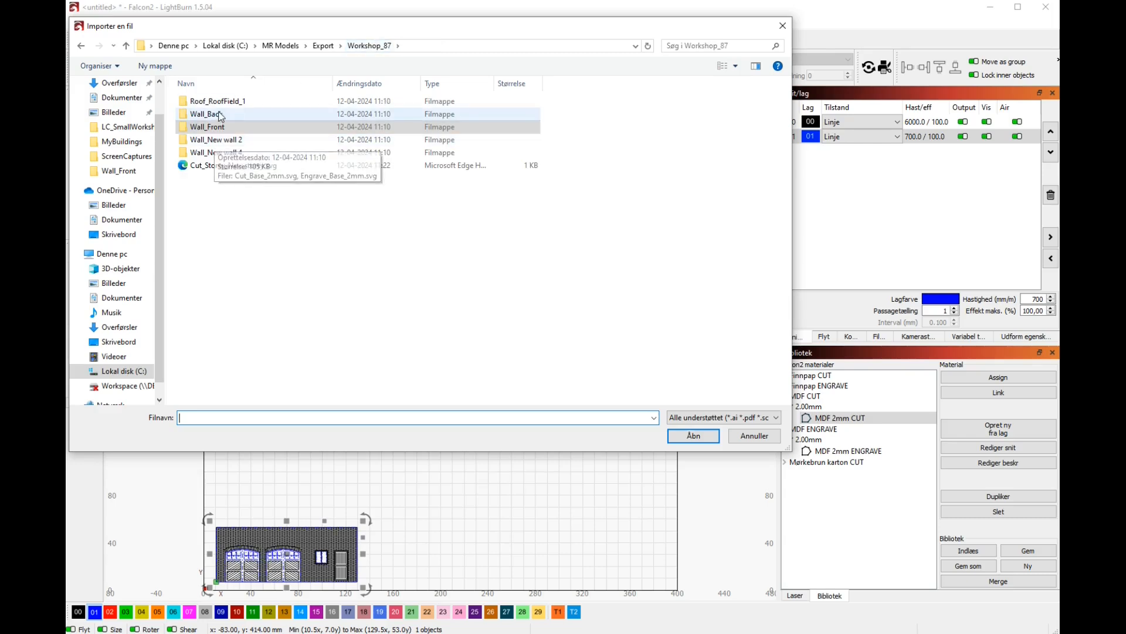
{"action": "double_click", "coordinate": [220, 115]}
{"action": "double_click", "coordinate": [230, 115]}
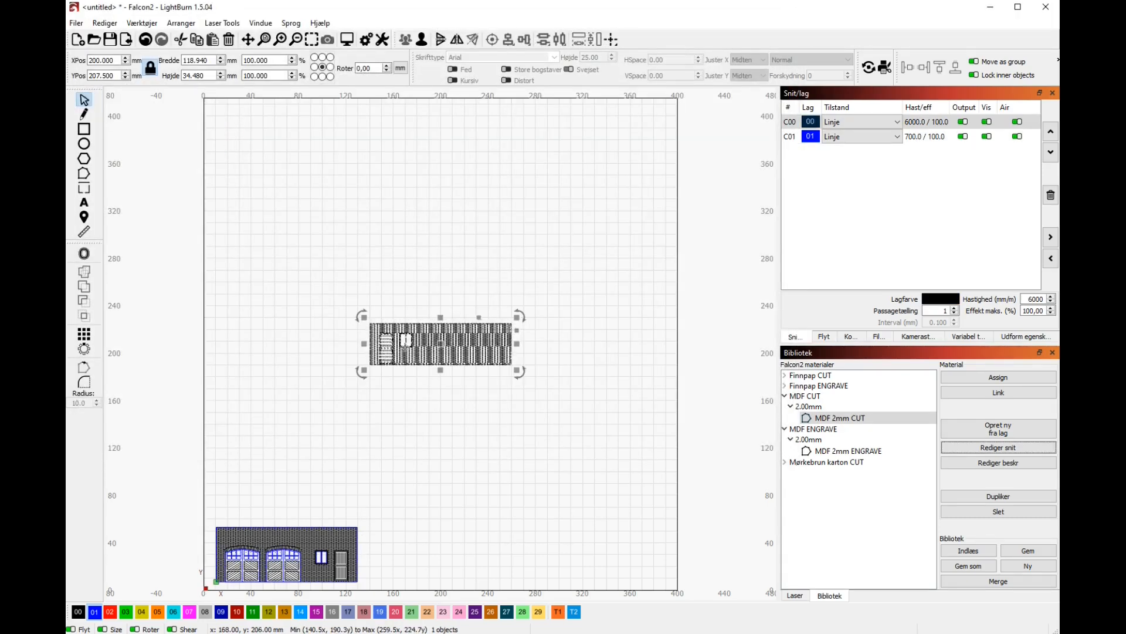
{"action": "left_click_drag", "start_coordinate": [441, 343], "coordinate": [441, 344]}
{"action": "left_click_drag", "start_coordinate": [294, 486], "coordinate": [287, 497]}
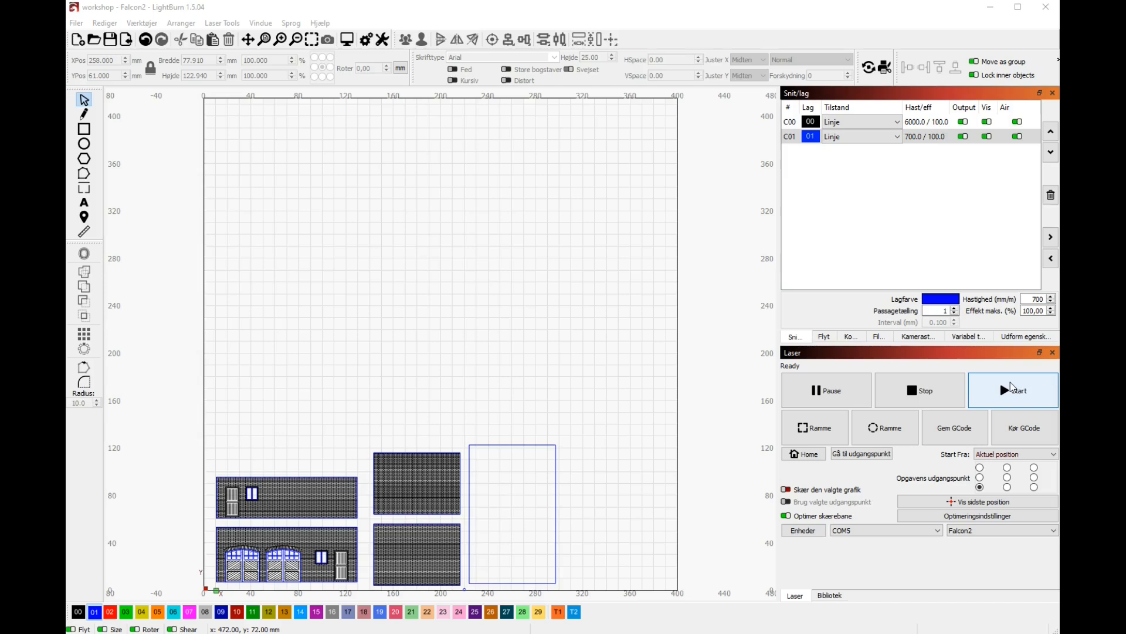
Step: Start the laser job for the arranged workshop walls and base outline
{"action": "left_click", "coordinate": [1010, 386]}
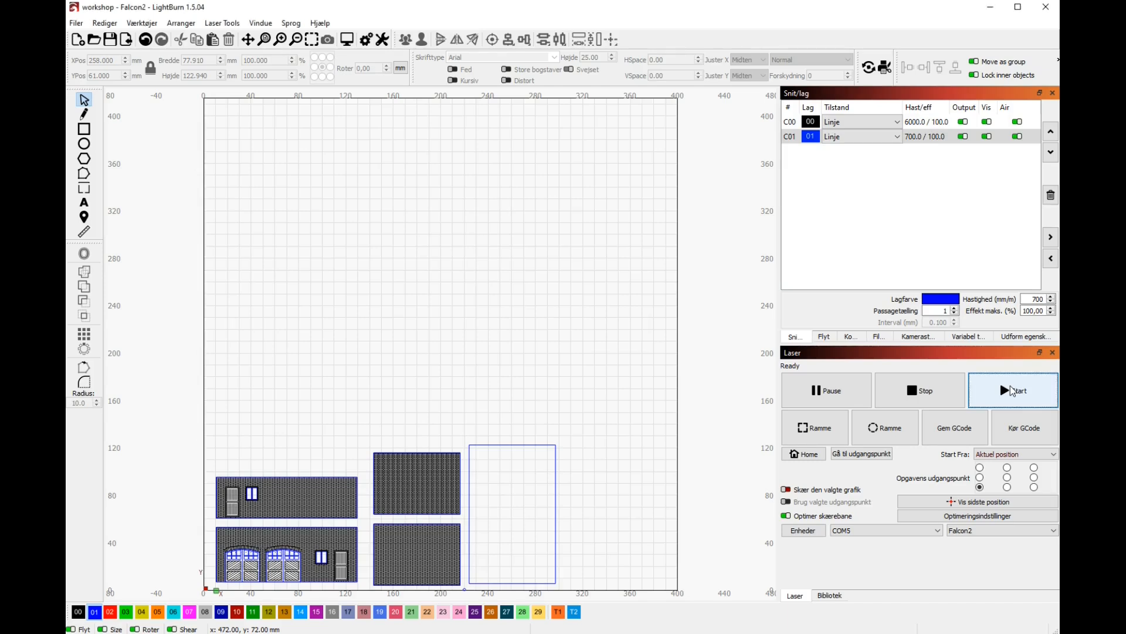